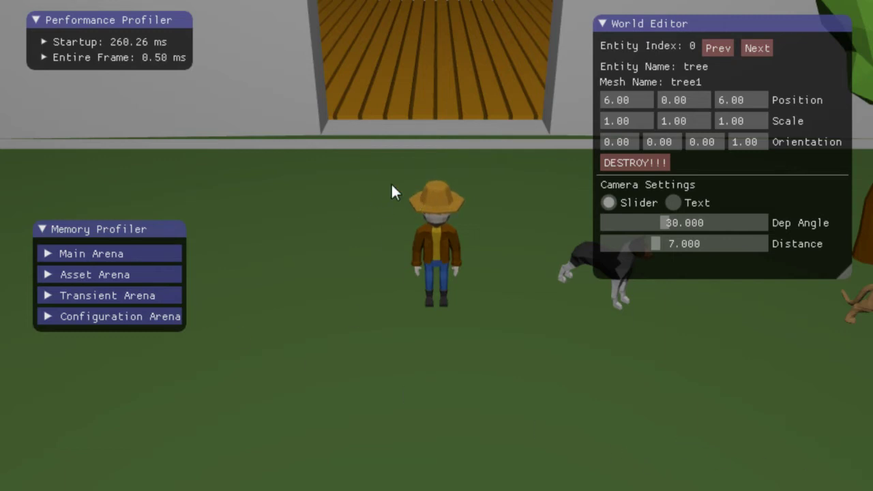
# Walk the farmer character around the grass in front of the building, near the dog
pyautogui.press('w')
pyautogui.press('d')
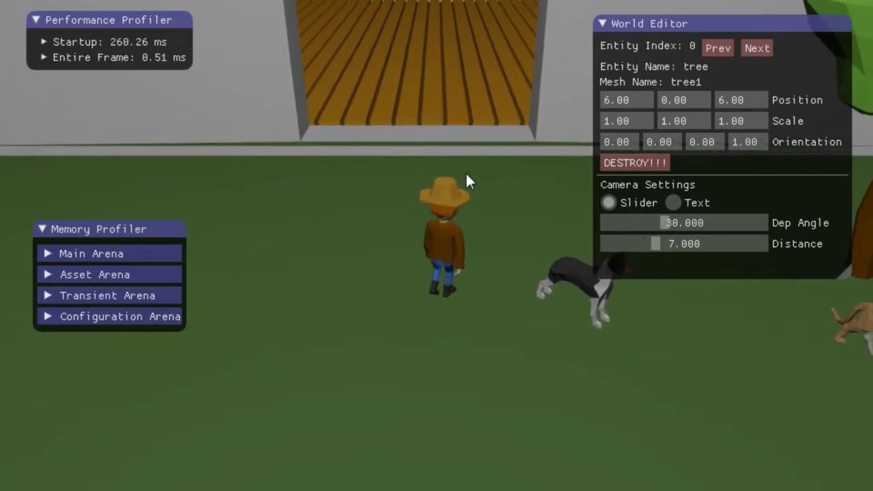
pyautogui.press('w')
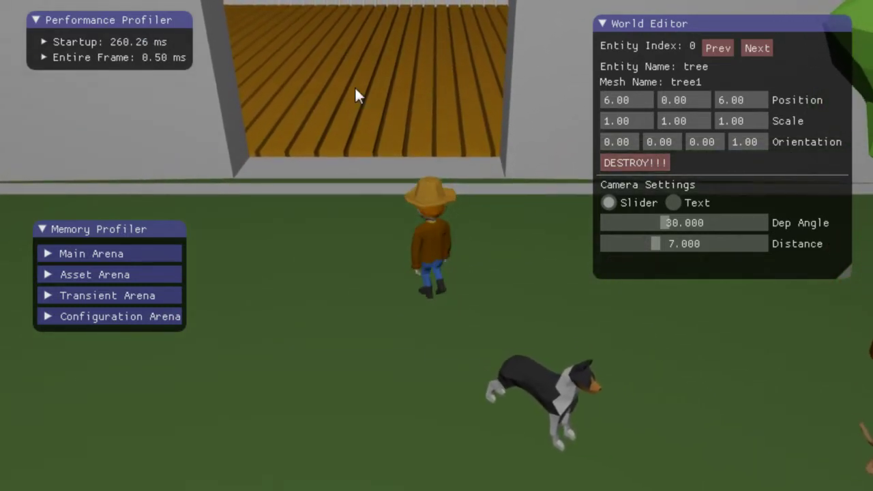
pyautogui.press('d')
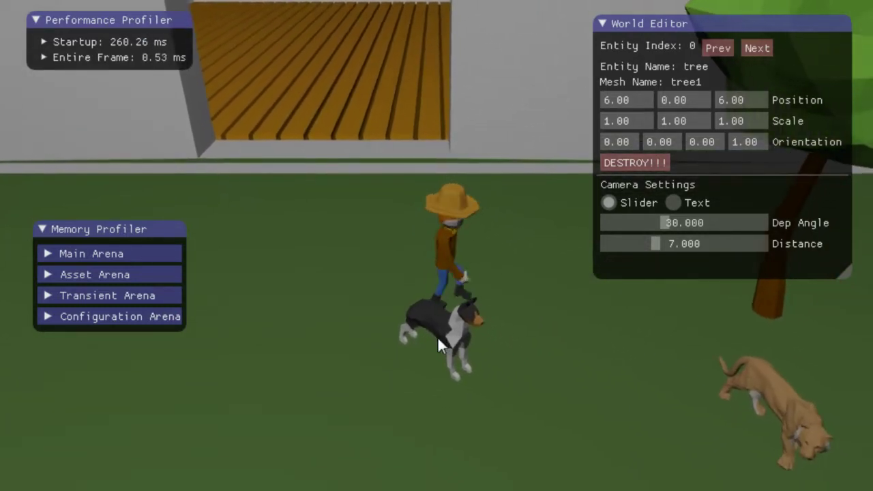
pyautogui.press('a')
pyautogui.press('w')
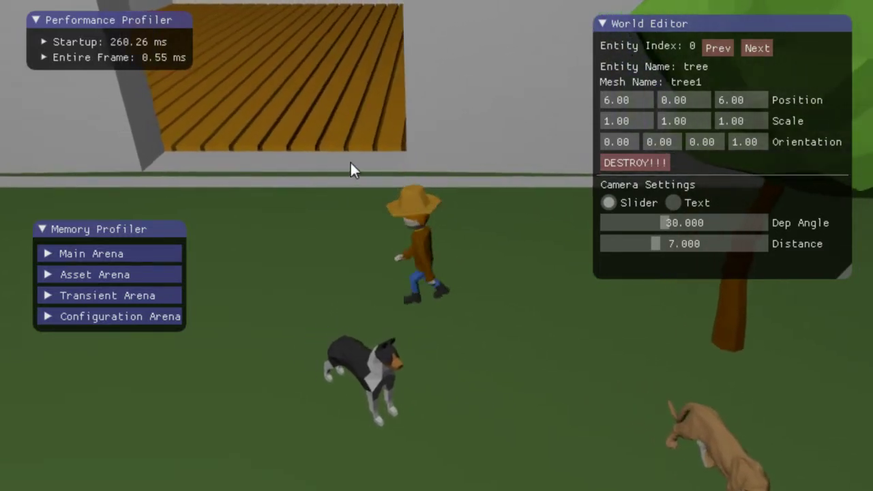
pyautogui.press('a')
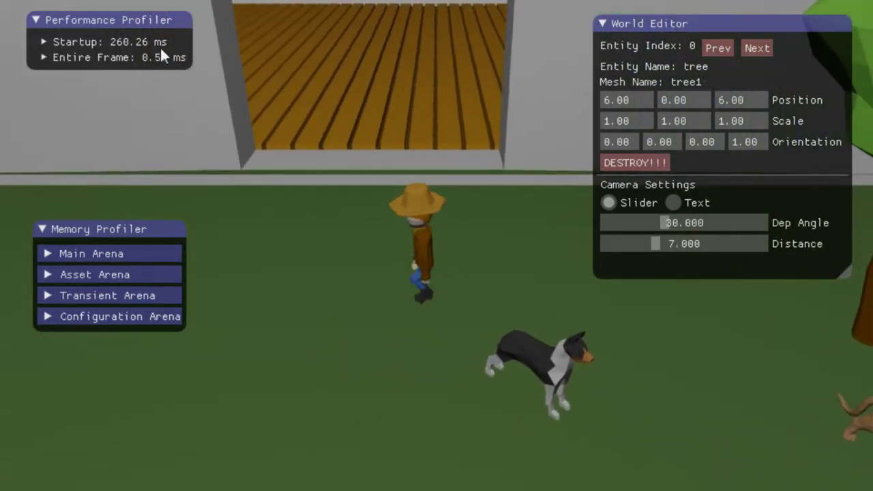
pyautogui.press('s')
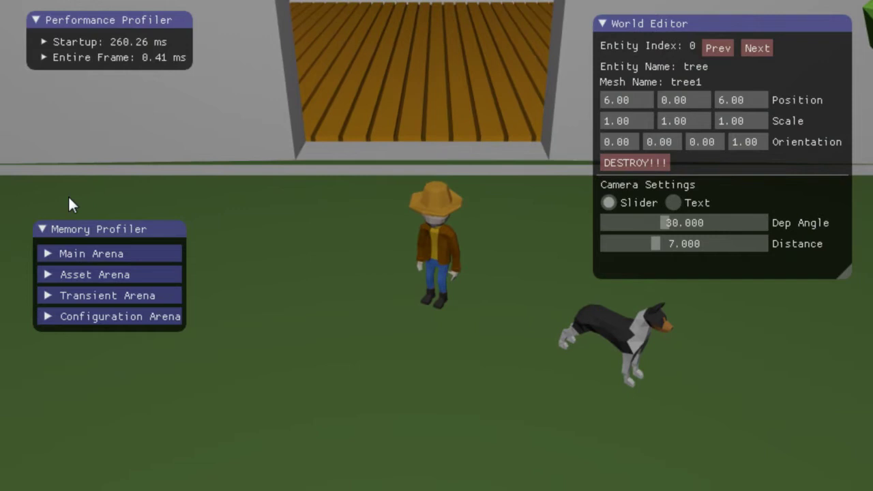
# Reposition the Memory Profiler window slightly lower and walk the character past the dog and back
pyautogui.moveTo(80, 233); pyautogui.dragTo(552, 34)
pyautogui.moveTo(605, 31); pyautogui.dragTo(79, 267)
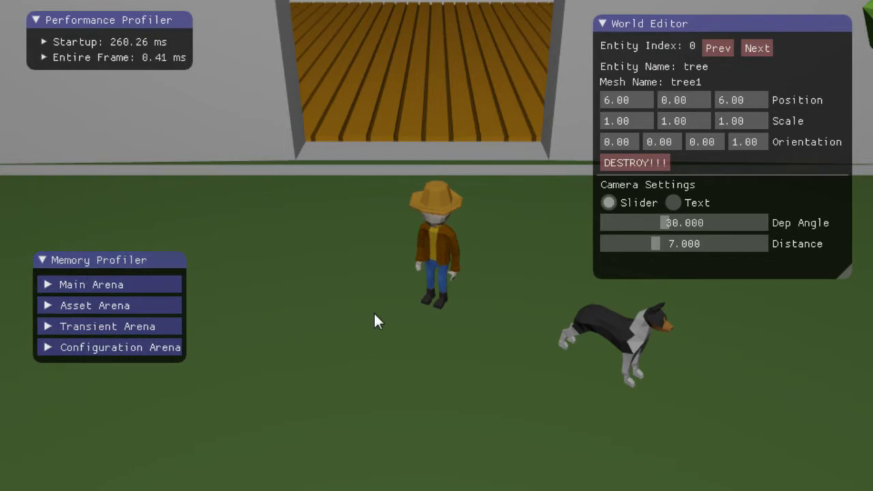
pyautogui.press('w')
pyautogui.press('s')
pyautogui.press('d')
pyautogui.press('w')
pyautogui.press('s')
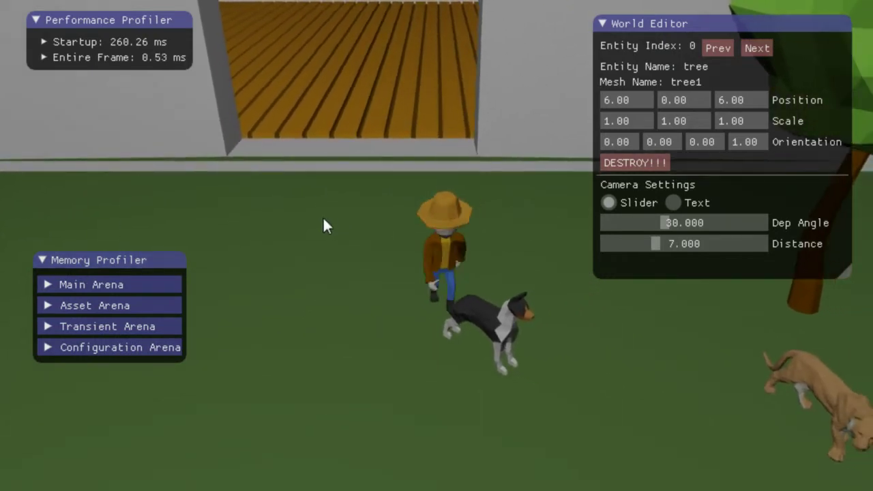
pyautogui.press('a')
pyautogui.press('s')
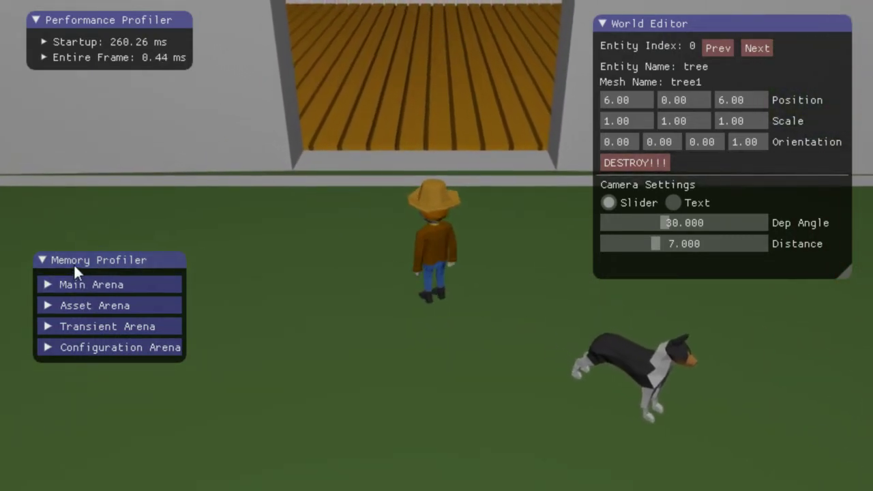
pyautogui.moveTo(75, 266)
pyautogui.mouseDown()
pyautogui.moveTo(186, 235)
pyautogui.moveTo(88, 254)
pyautogui.moveTo(65, 243)
pyautogui.moveTo(81, 244)
pyautogui.moveTo(73, 275)
pyautogui.mouseUp()
# Walk the character around the grass and shift the Performance Profiler window slightly lower
pyautogui.press('w')
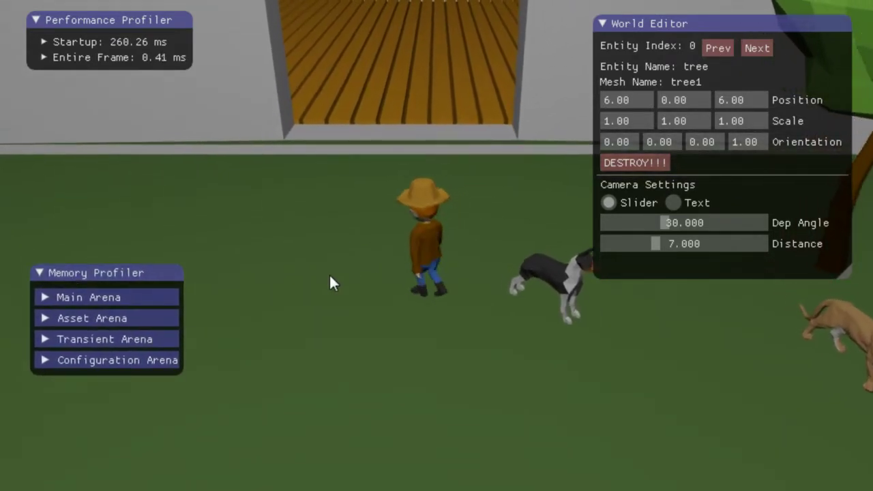
pyautogui.press('a')
pyautogui.press('s')
pyautogui.press('d')
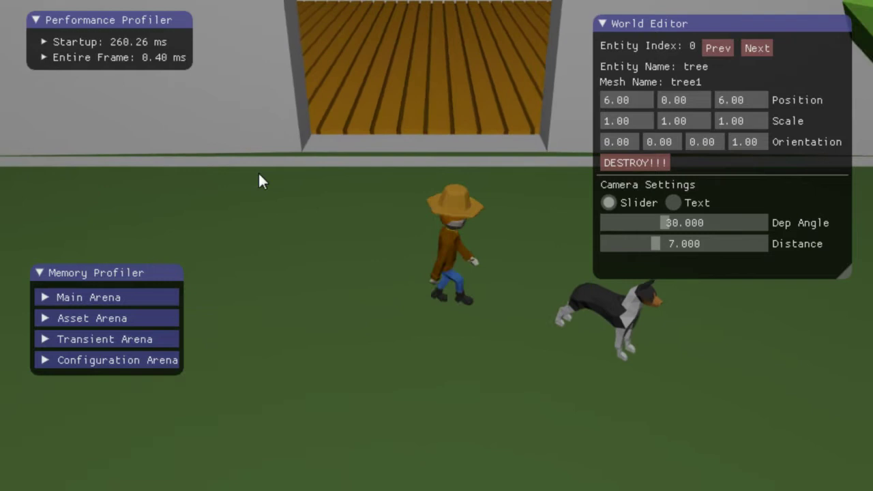
pyautogui.press('a')
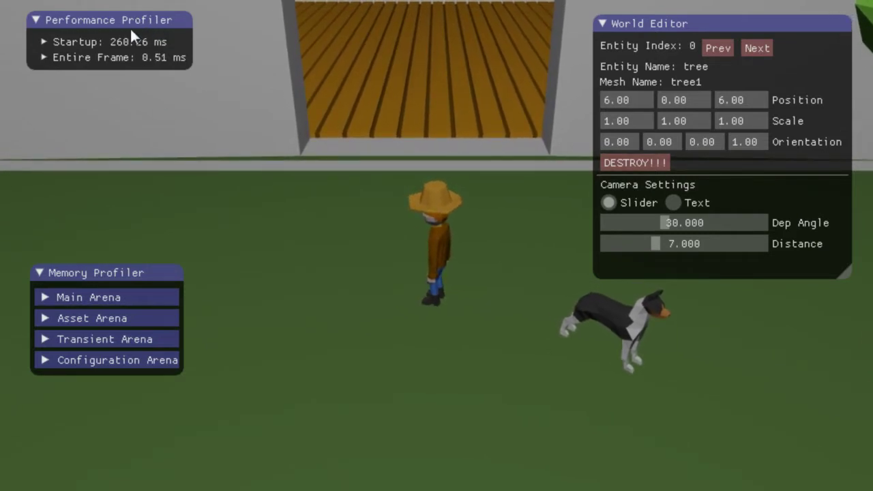
pyautogui.moveTo(118, 24)
pyautogui.mouseDown()
pyautogui.moveTo(149, 60)
pyautogui.moveTo(119, 30)
pyautogui.mouseUp()
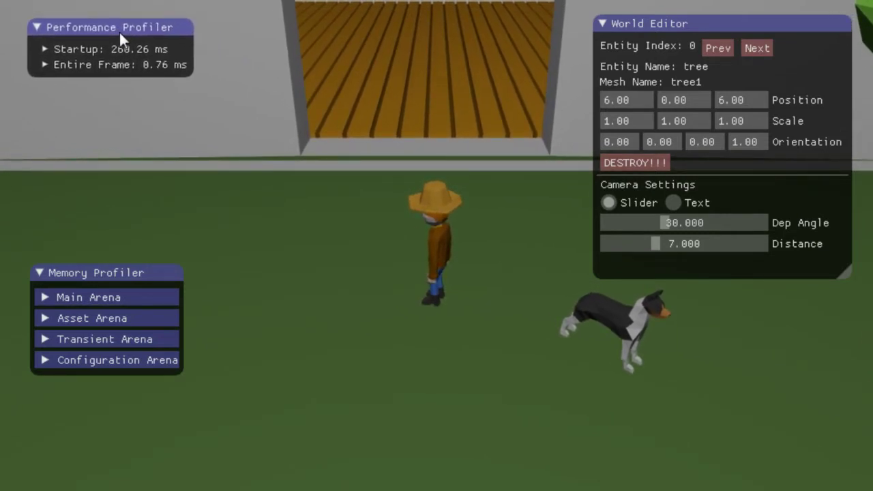
pyautogui.click(254, 80)
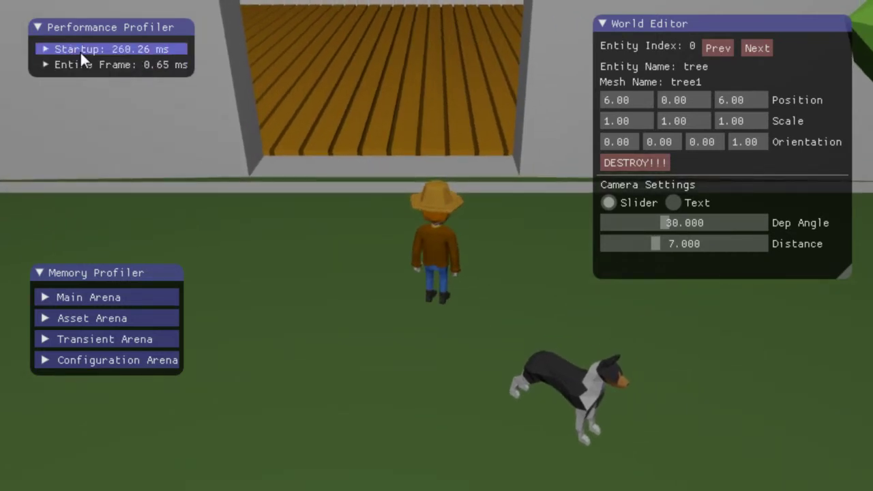
# Expand the Startup timings and their Initialize Render State breakdown in the Performance Profiler
pyautogui.click(80, 51)
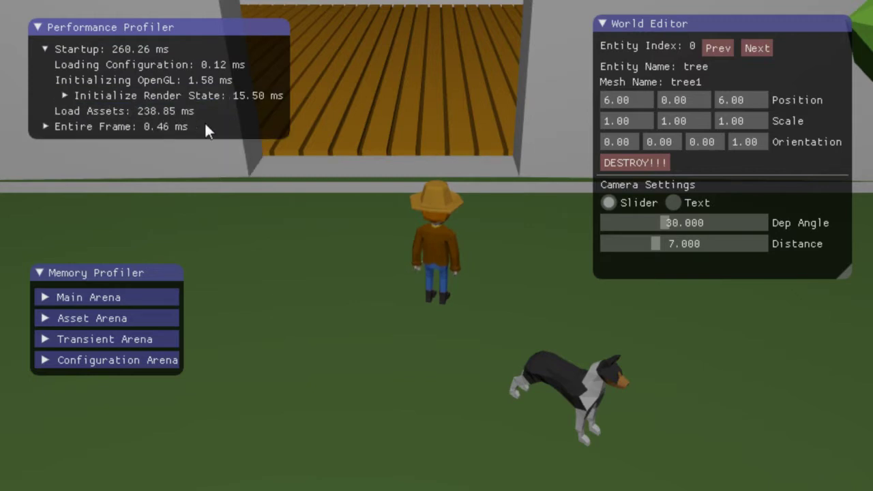
pyautogui.click(117, 49)
pyautogui.click(117, 48)
pyautogui.click(204, 95)
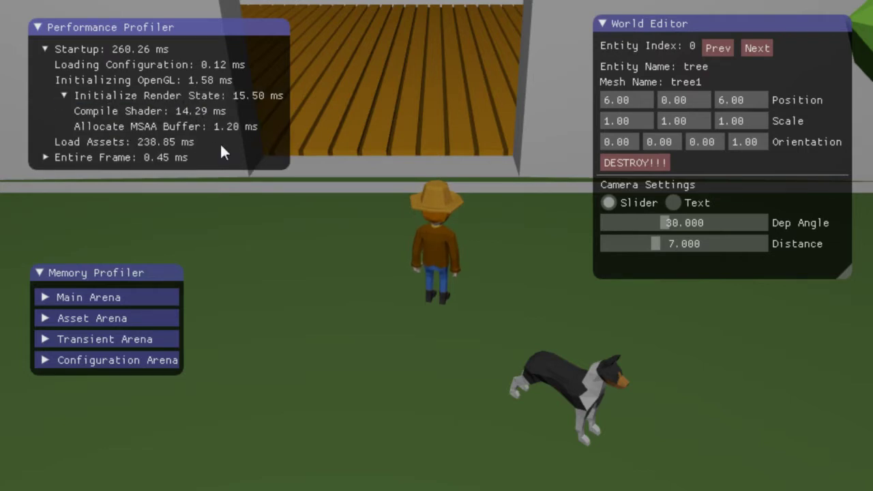
# Walk the character in several directions across the grass with the startup timings expanded
pyautogui.press('w')
pyautogui.press('d')
pyautogui.press('s')
pyautogui.press('a')
pyautogui.press('s')
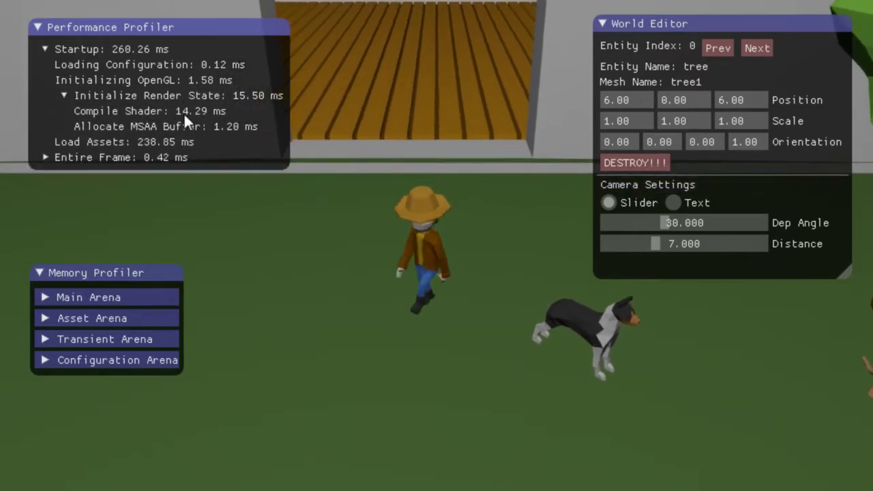
# Collapse and re-expand the Startup and Initialize Render State entries to examine the shader compile and MSAA buffer timings
pyautogui.click(143, 97)
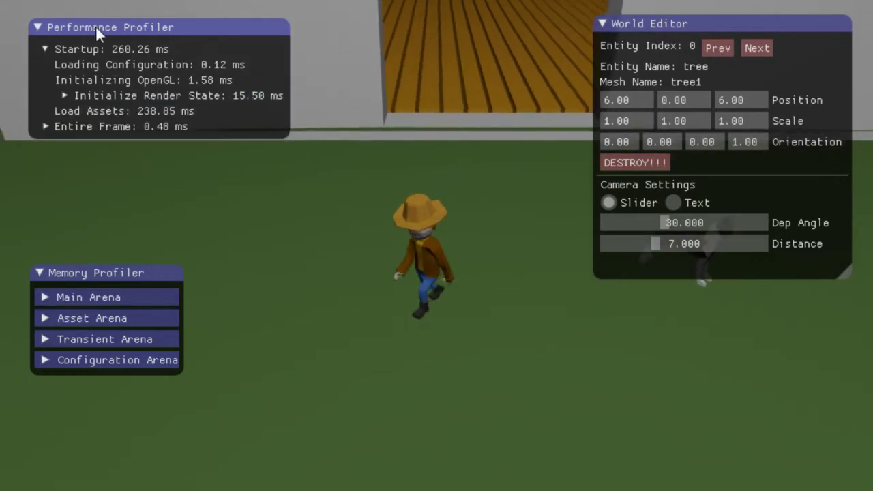
pyautogui.click(130, 52)
pyautogui.click(129, 52)
pyautogui.click(157, 96)
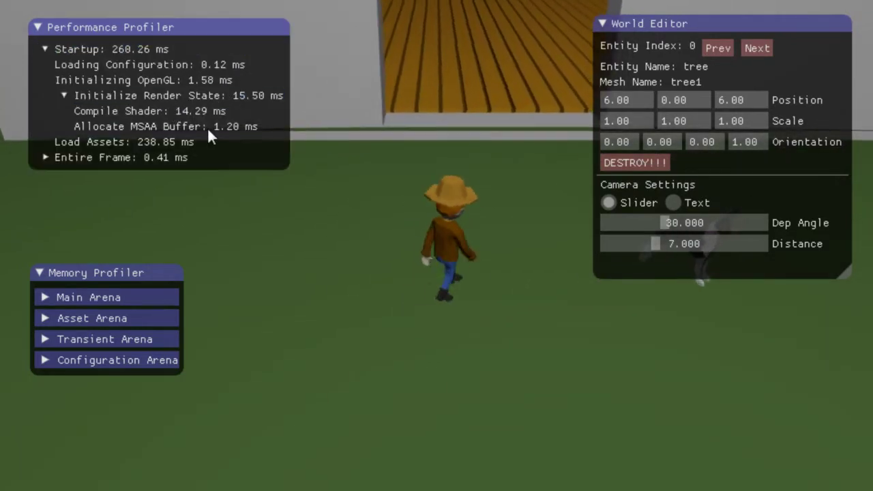
pyautogui.click(111, 94)
pyautogui.click(146, 96)
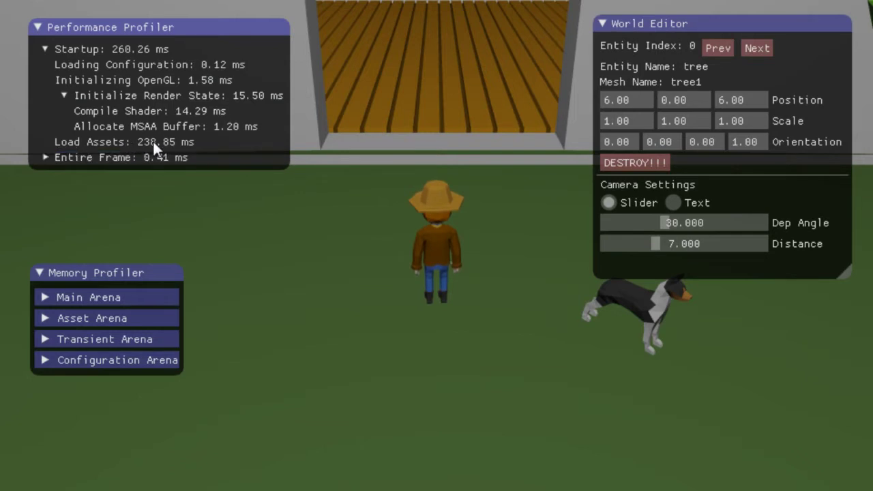
# Collapse the Startup timings and examine the Entire Frame breakdown while walking the character, closing it when done
pyautogui.click(95, 50)
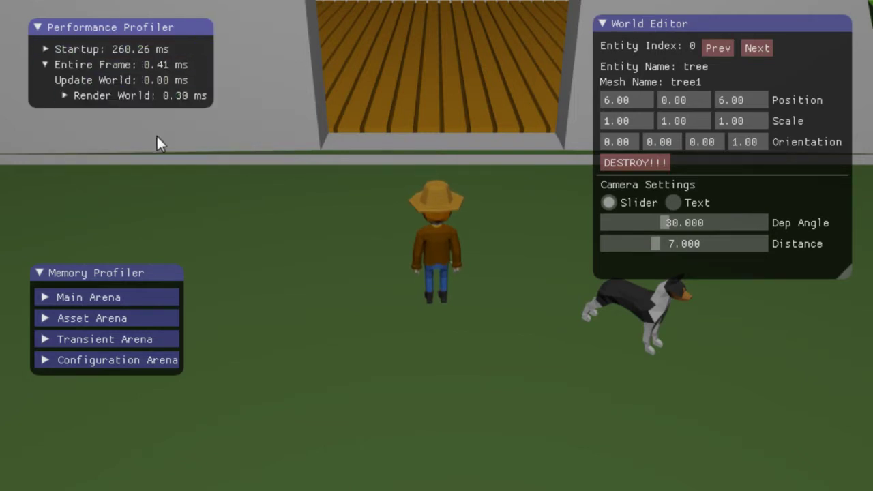
pyautogui.press('d')
pyautogui.press('s')
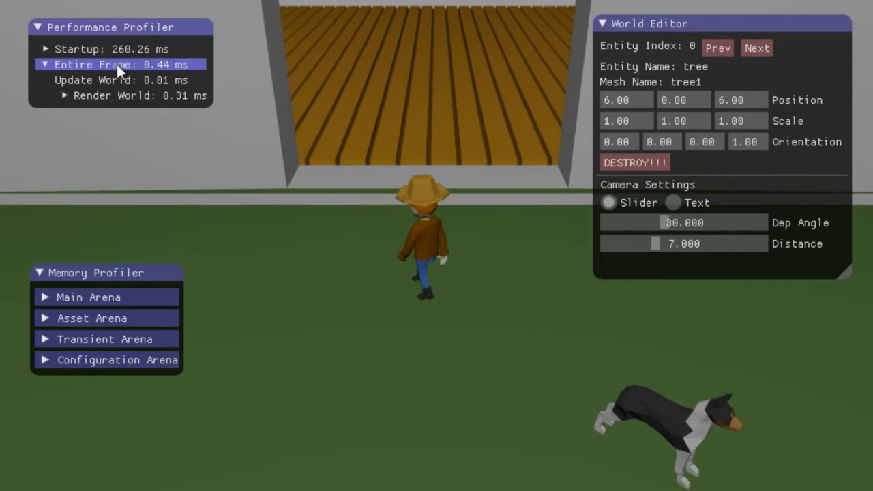
pyautogui.click(116, 64)
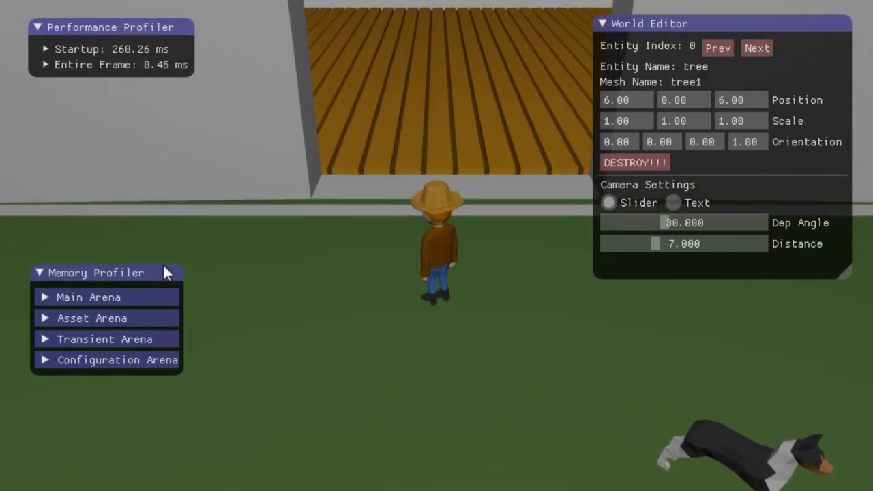
# Move the Memory Profiler window higher and examine the used and total memory of the Main Arena and Asset Arena
pyautogui.moveTo(160, 267); pyautogui.dragTo(183, 219)
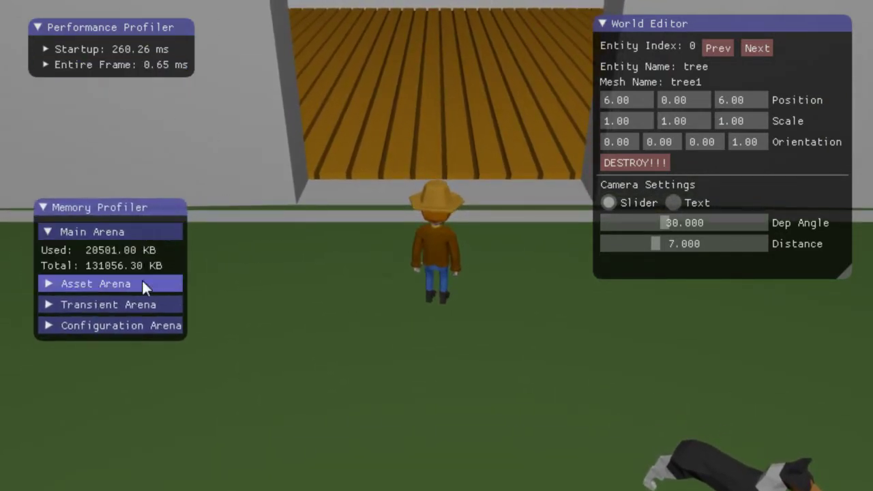
pyautogui.click(88, 233)
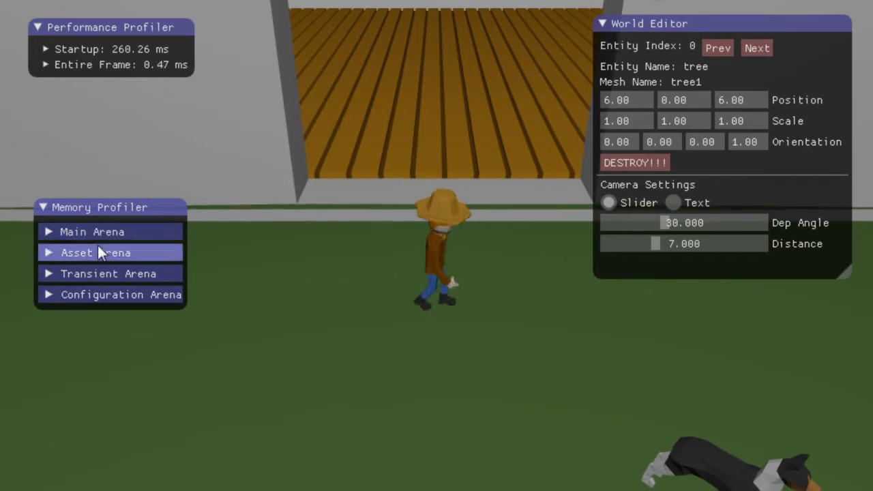
pyautogui.click(97, 247)
pyautogui.click(86, 251)
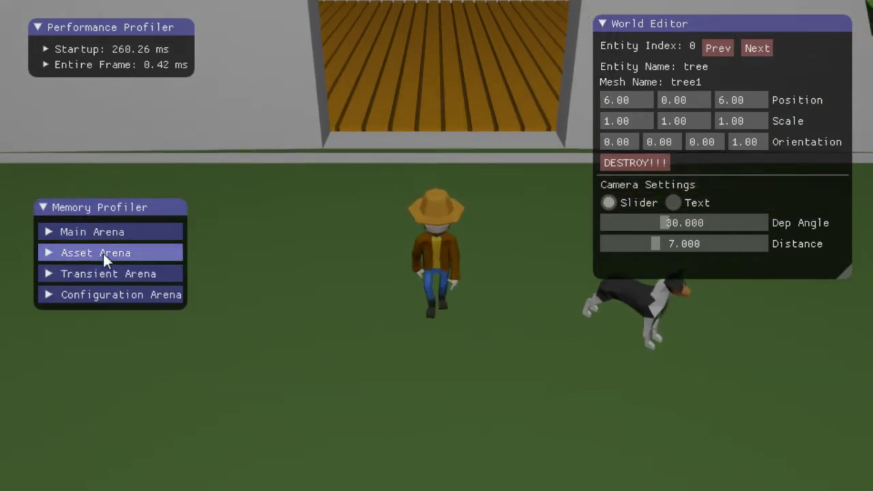
pyautogui.click(103, 253)
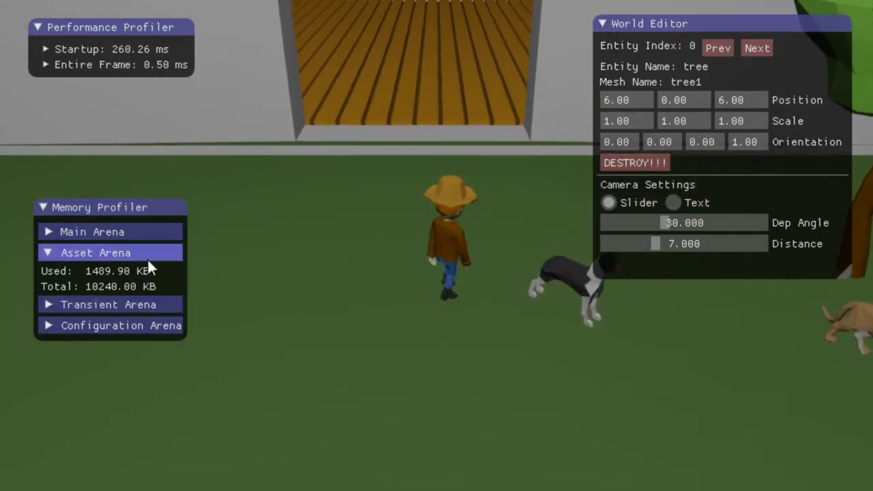
pyautogui.click(146, 257)
pyautogui.click(108, 257)
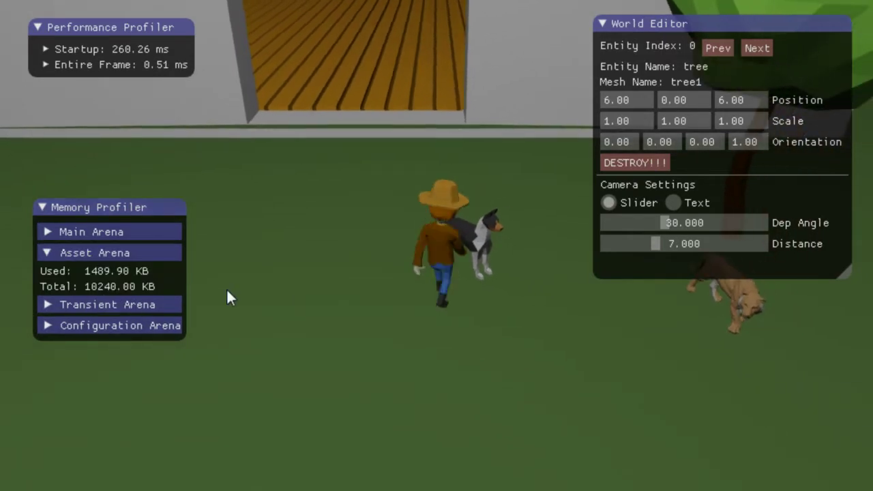
pyautogui.click(109, 253)
# Reopen the Main Arena details to examine its memory usage, and collapse them
pyautogui.click(102, 231)
pyautogui.click(99, 237)
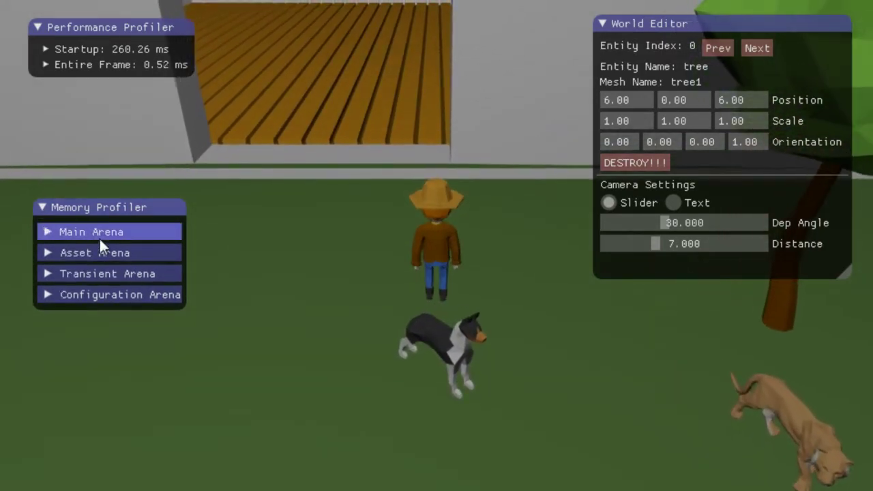
pyautogui.click(97, 236)
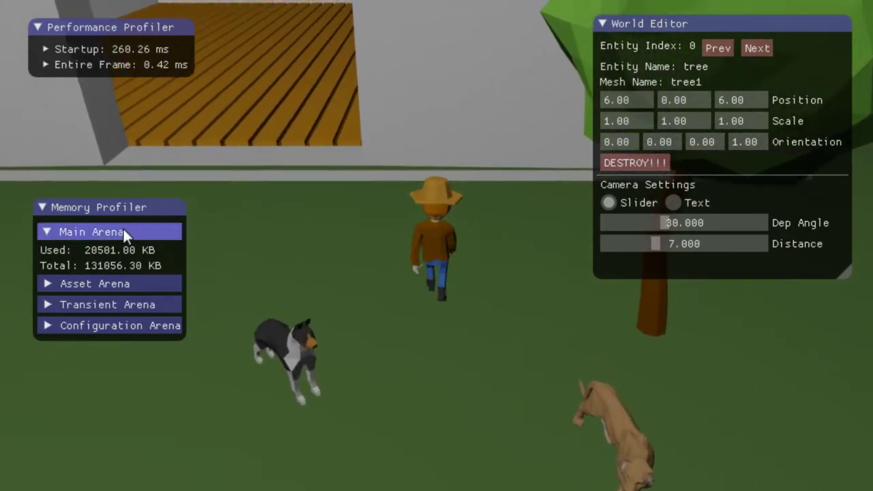
pyautogui.click(102, 232)
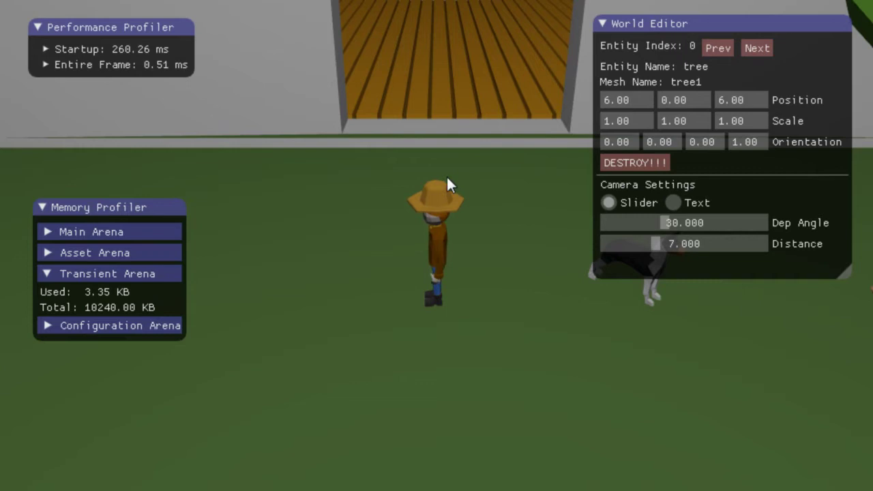
# Examine the Transient Arena's memory usage while walking the character, and collapse its details
pyautogui.press('w')
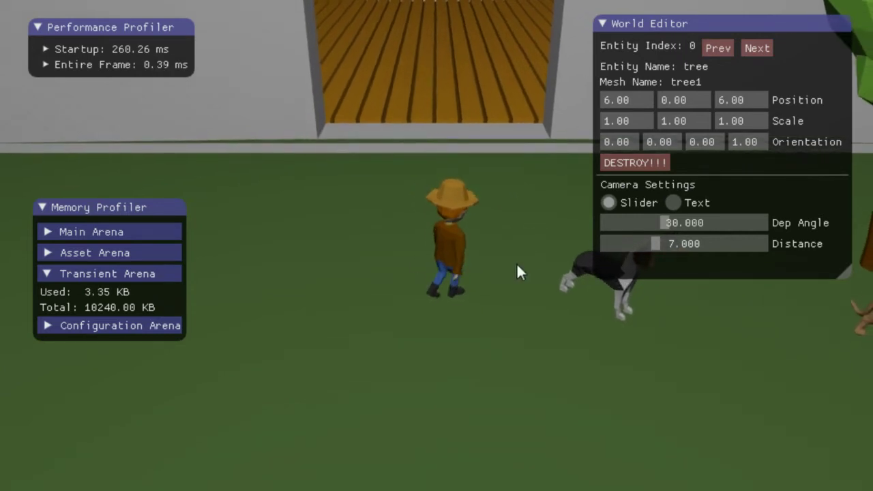
pyautogui.press('s')
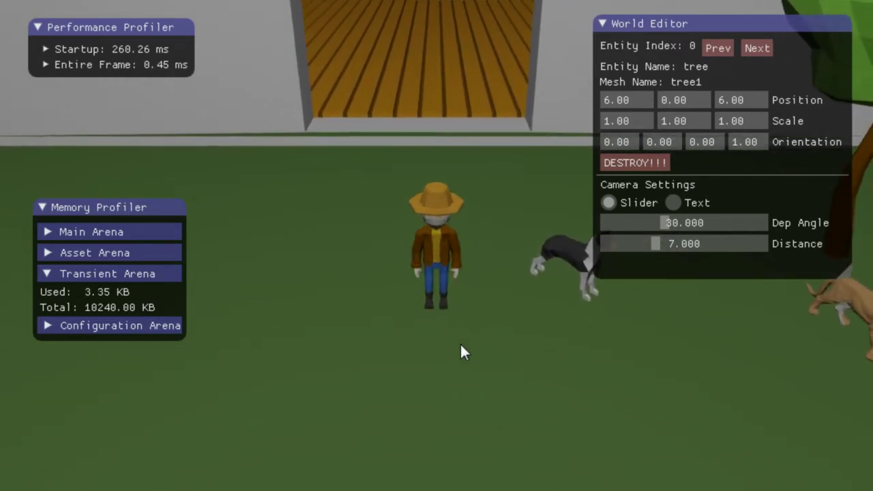
pyautogui.click(112, 275)
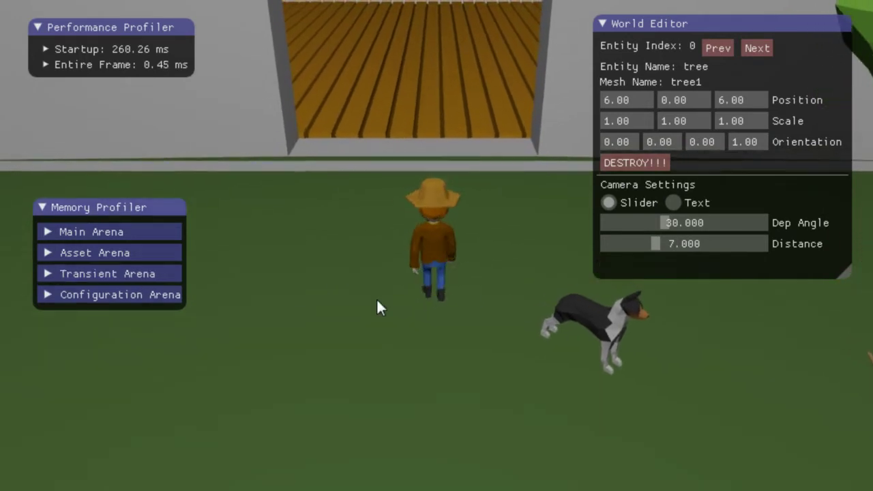
# Shift the World Editor window slightly and adjust the camera's Dep Angle to 29.942 with the slider
pyautogui.moveTo(632, 30); pyautogui.dragTo(623, 36)
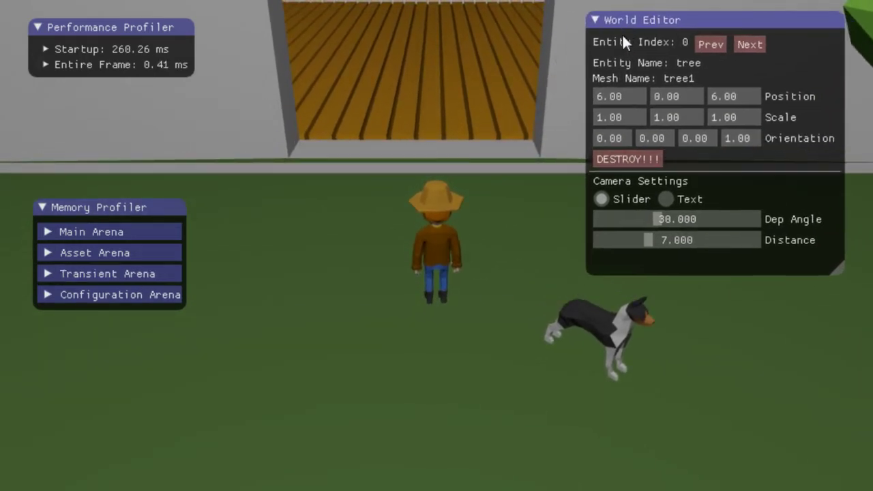
pyautogui.moveTo(661, 221); pyautogui.dragTo(656, 217)
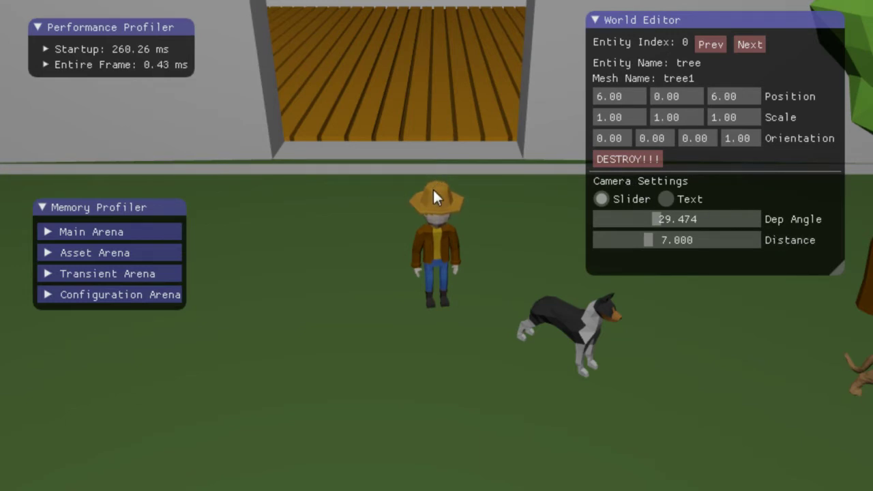
pyautogui.moveTo(653, 219); pyautogui.dragTo(648, 244)
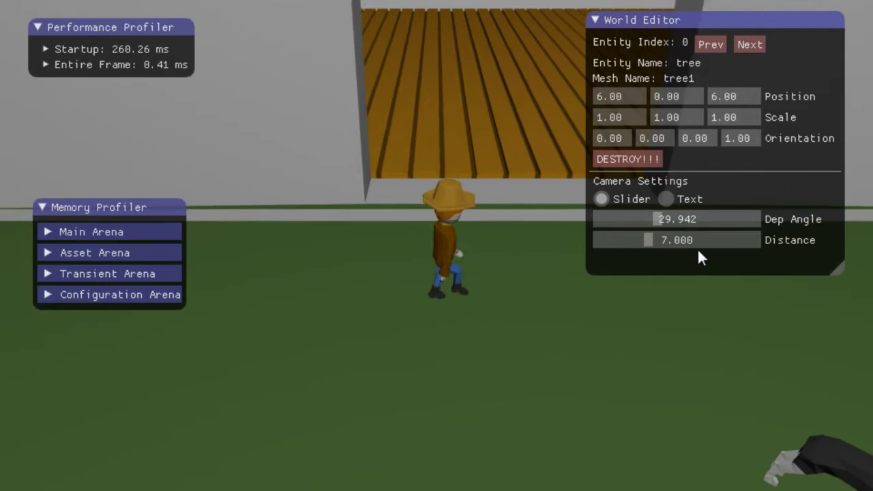
# Switch the camera settings to text entry and set Dep Angle to 80
pyautogui.click(666, 199)
pyautogui.click(645, 219)
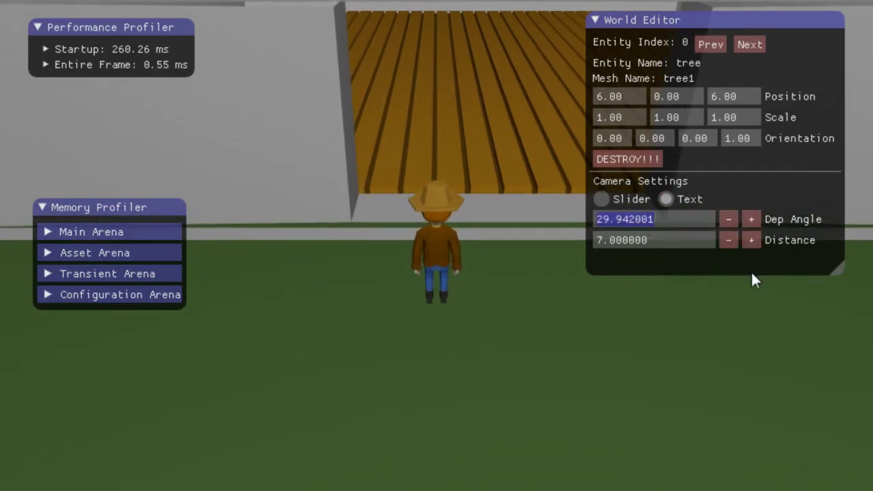
pyautogui.write('80')
pyautogui.press('Return')
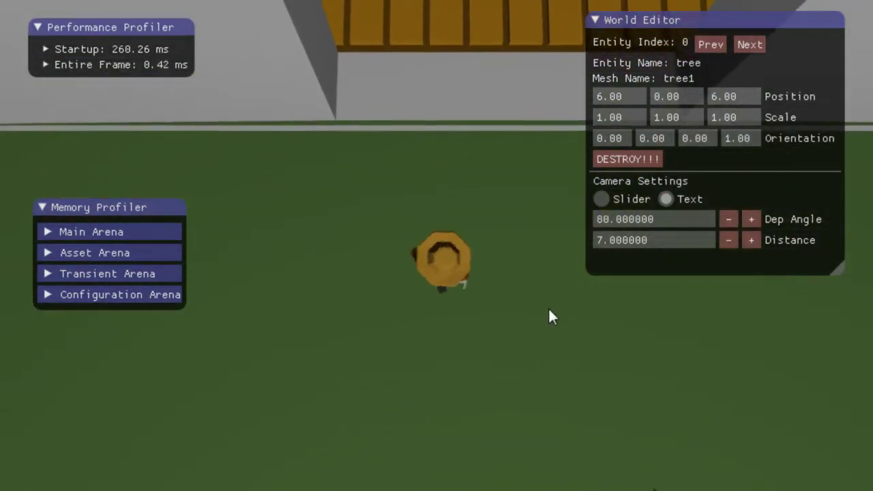
# Walk the character away from the wooden room to the black dog to view the scene from overhead
pyautogui.press('s')
pyautogui.press('d')
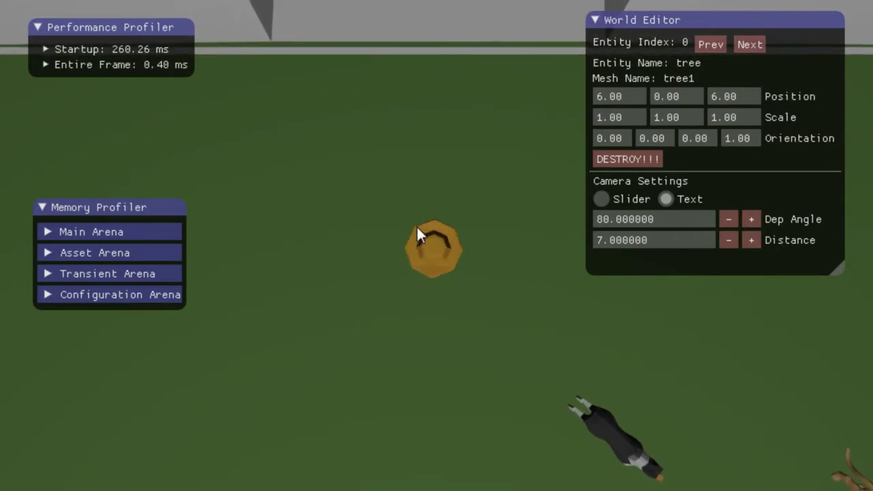
pyautogui.press('s')
pyautogui.press('d')
pyautogui.press('s')
pyautogui.press('d')
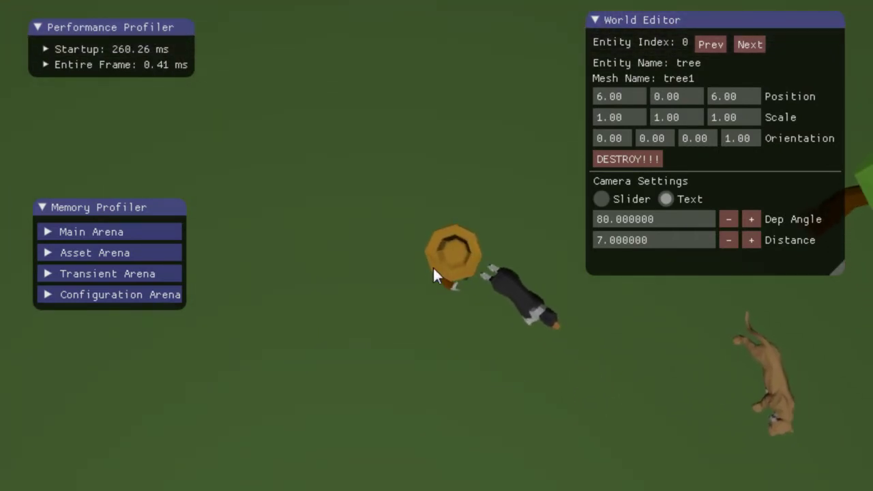
# Switch the camera settings back to the slider and lower Dep Angle to 30.877, walking the character beside the dog
pyautogui.click(603, 199)
pyautogui.moveTo(679, 217); pyautogui.dragTo(660, 220)
pyautogui.press('a')
pyautogui.press('a')
pyautogui.press('s')
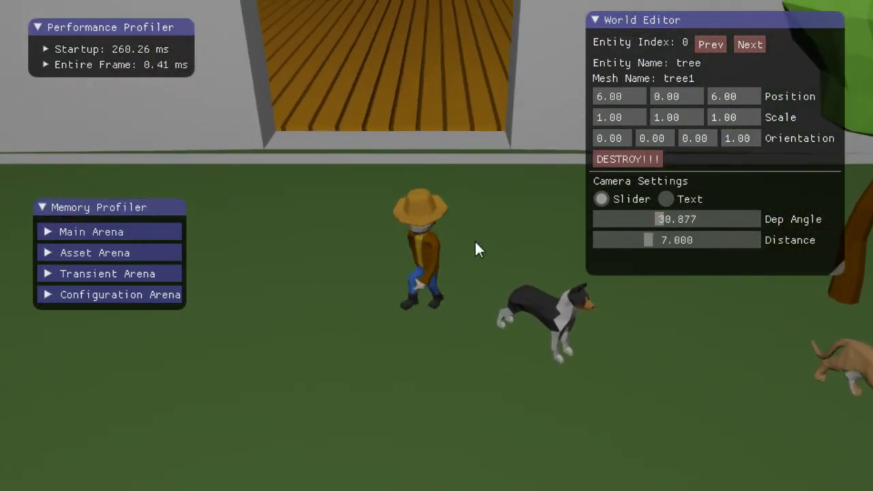
# Fly the free camera around the scene to view the room, tree and animals, and return to the character's camera
pyautogui.moveTo(490, 195); pyautogui.dragTo(580, 194, button='right')
pyautogui.press('s')
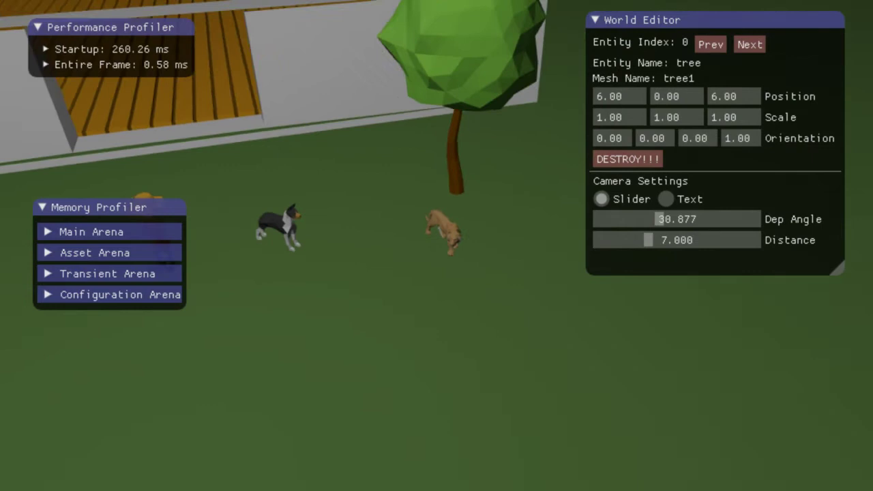
pyautogui.press('s')
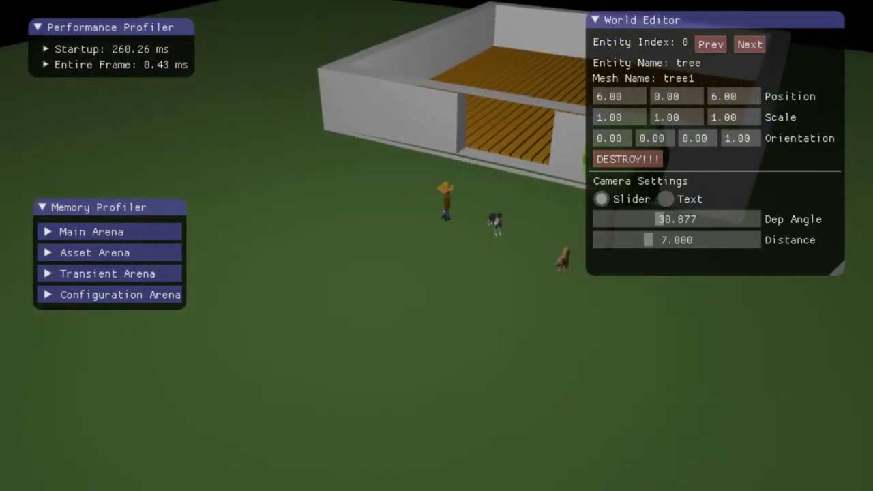
pyautogui.press('w')
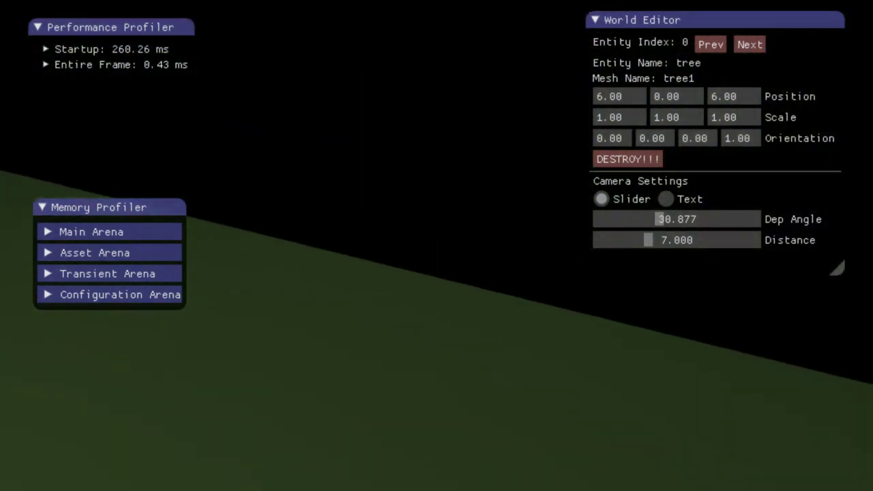
pyautogui.press('w')
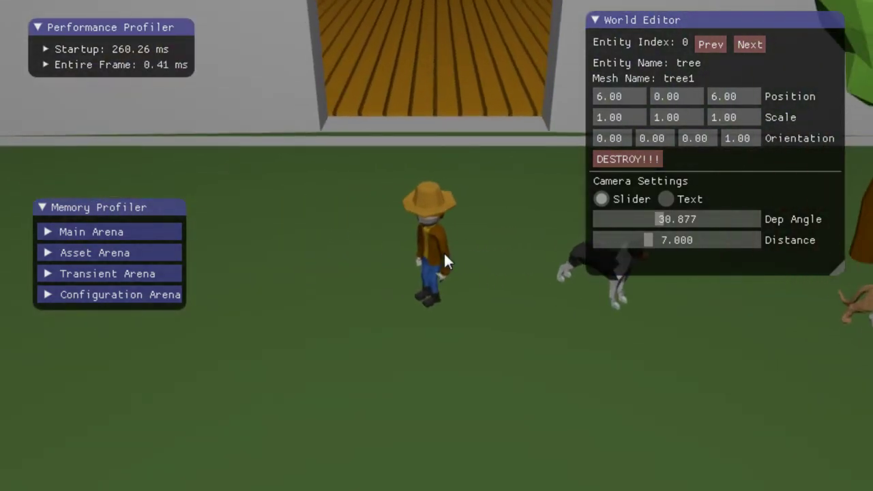
pyautogui.press('s')
pyautogui.press('w')
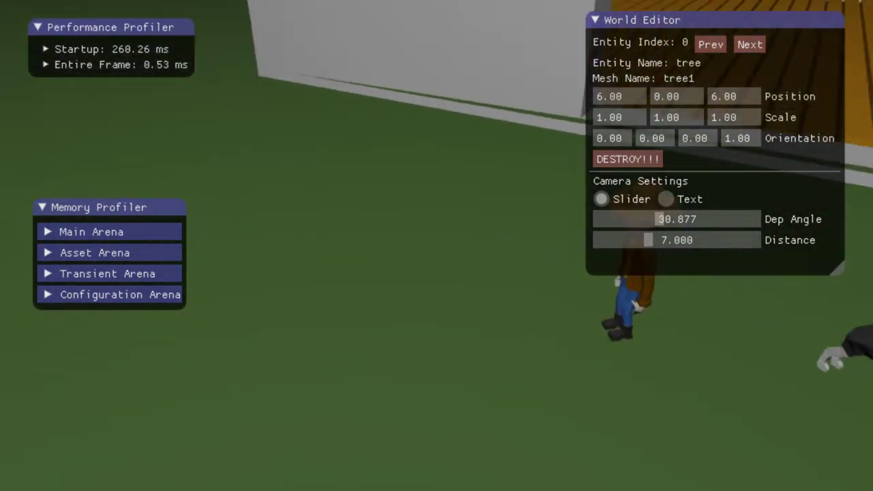
pyautogui.press('Escape')
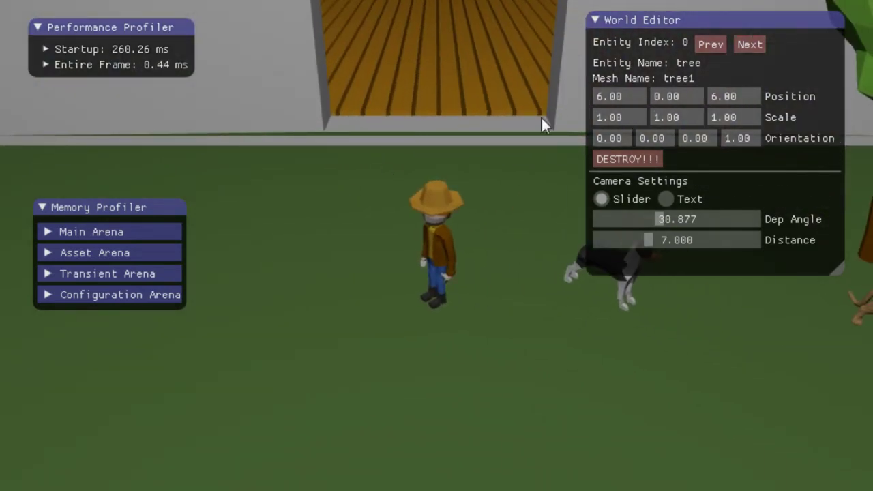
# Walk the character around on the grass in front of the wooden room's entrance
pyautogui.press('w')
pyautogui.press('a')
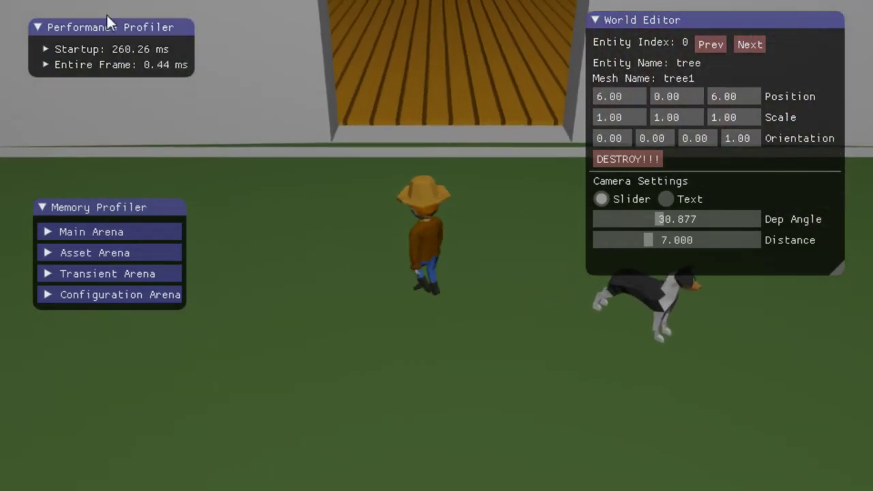
pyautogui.press('s')
pyautogui.press('s')
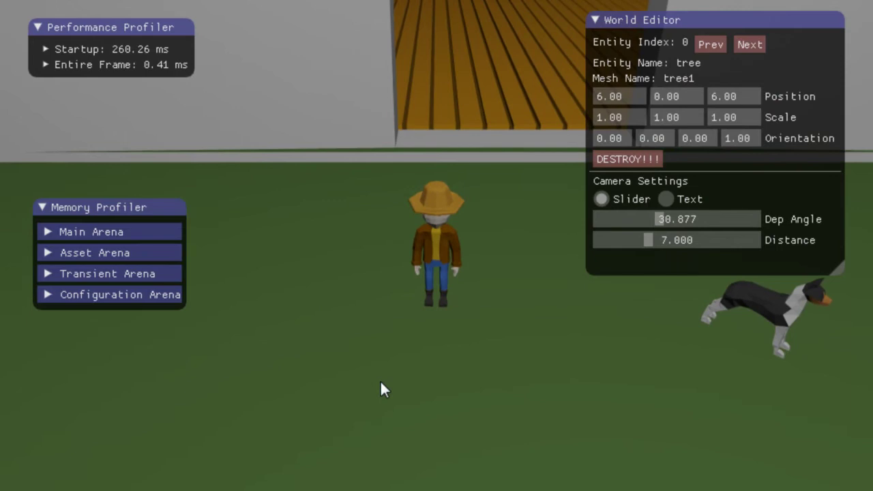
pyautogui.press('d')
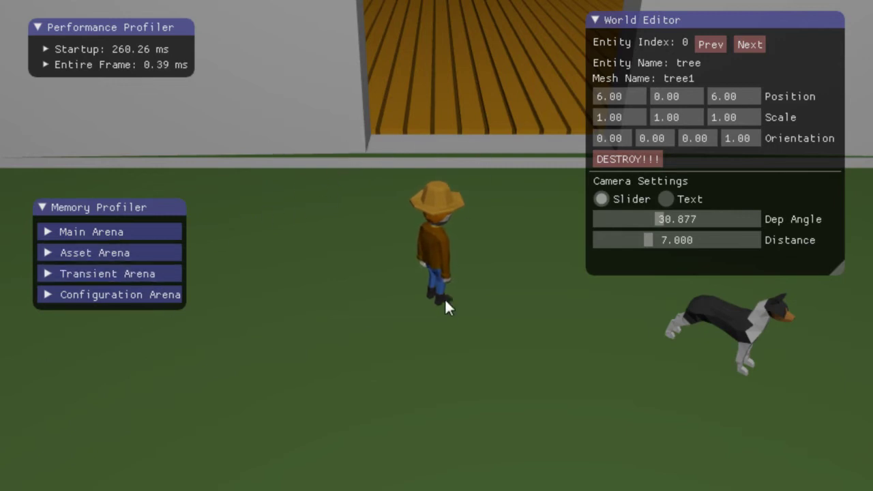
pyautogui.press('d')
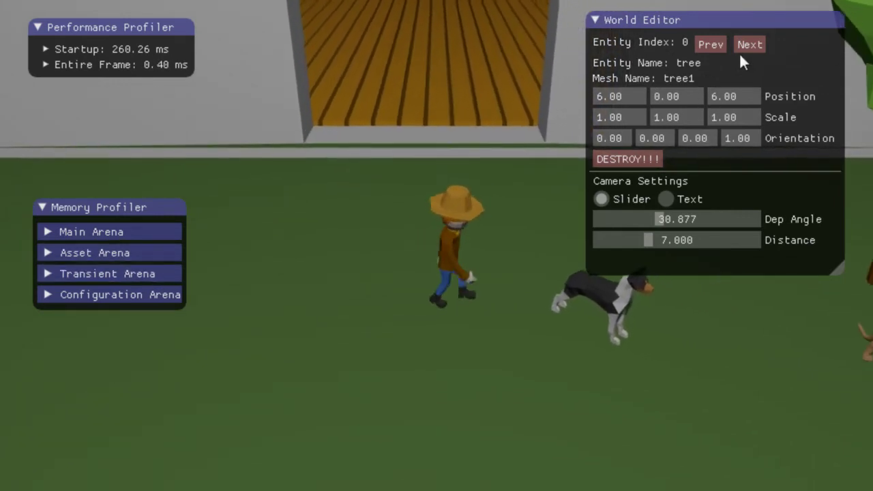
# Step to the next entity and back to the tree, try 2 as its X position, and restore it to 6.00
pyautogui.click(748, 45)
pyautogui.click(711, 45)
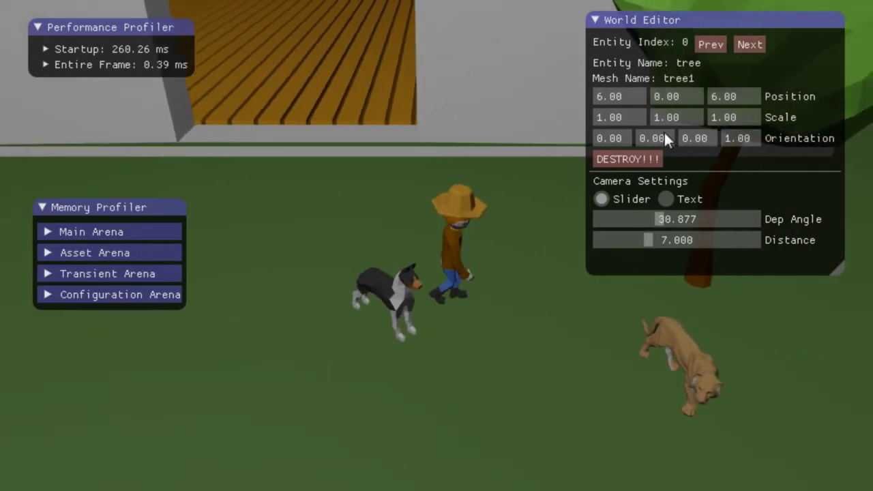
pyautogui.click(622, 96)
pyautogui.write('2')
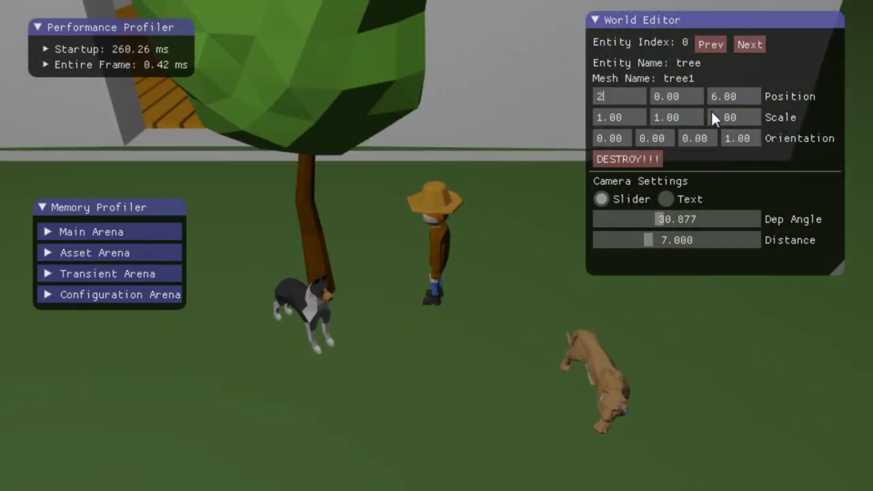
pyautogui.press('BackSpace')
pyautogui.write('6.0')
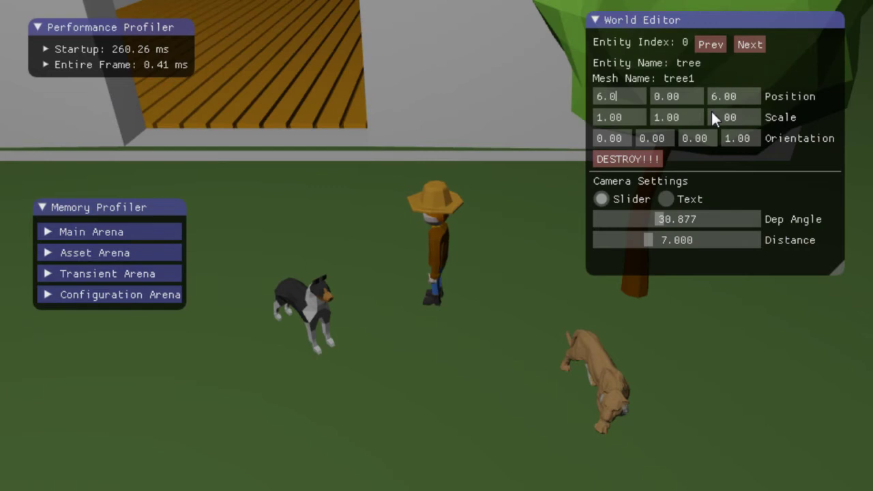
pyautogui.press('Return')
pyautogui.press('d')
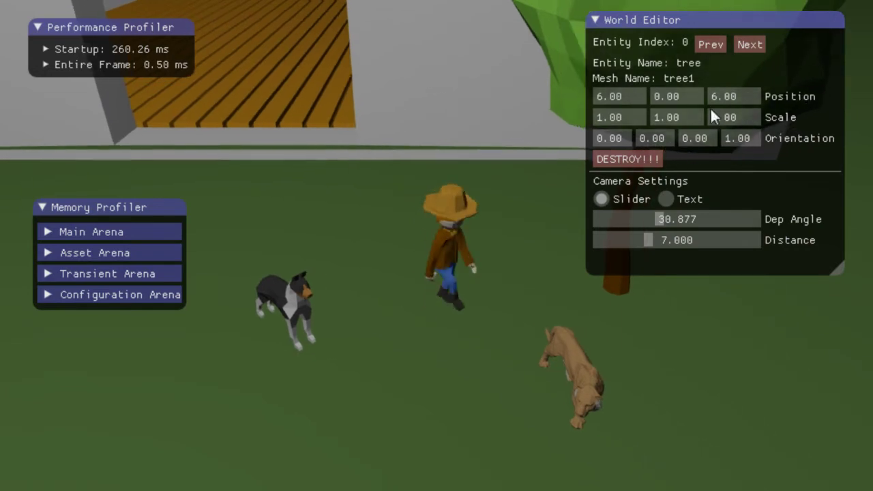
# Destroy the tree entity and select the crap room entity, walking the character to the room's entrance
pyautogui.click(638, 158)
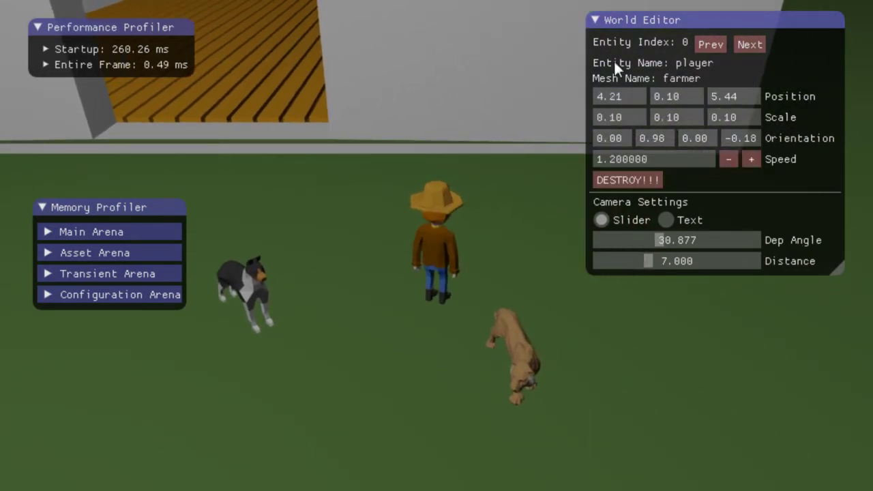
pyautogui.click(748, 45)
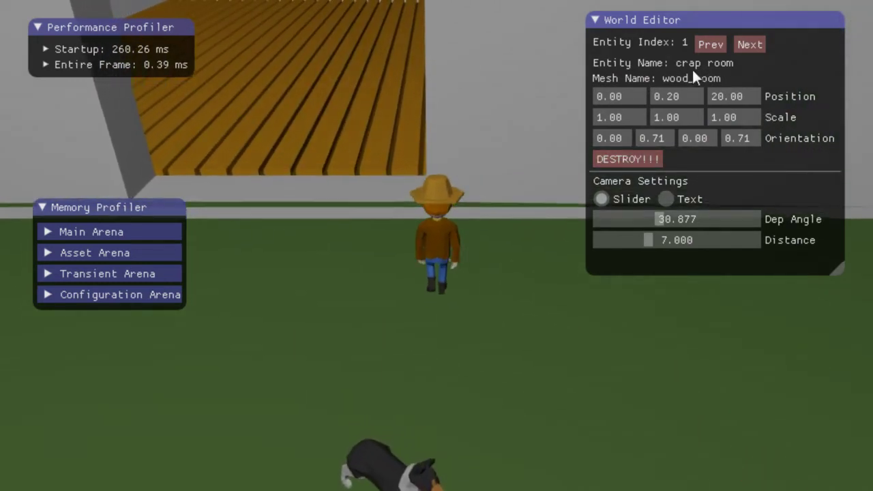
pyautogui.press('a')
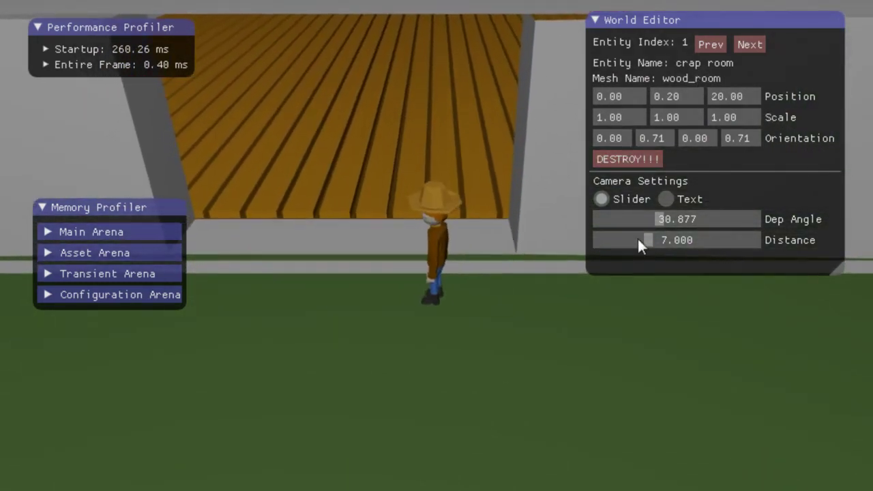
# Set the camera's Distance to 11.111 and Dep Angle to 29.942 while walking the character through the room
pyautogui.moveTo(653, 246); pyautogui.dragTo(658, 221)
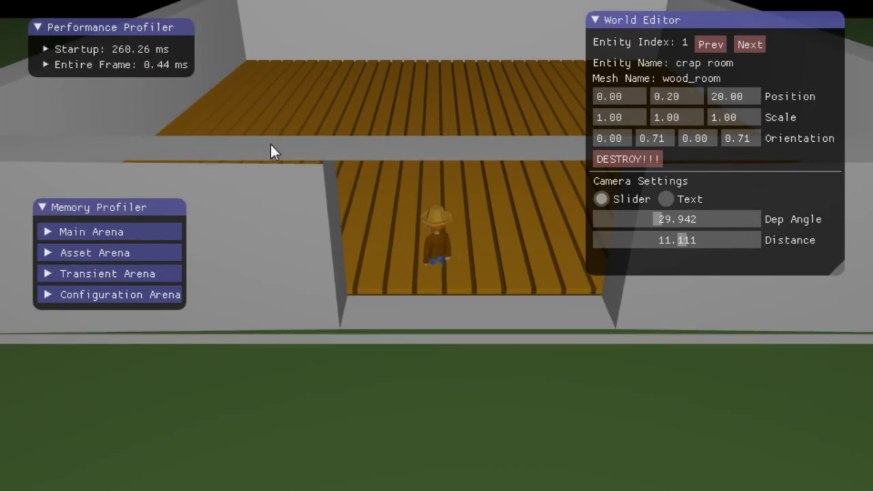
pyautogui.press('s')
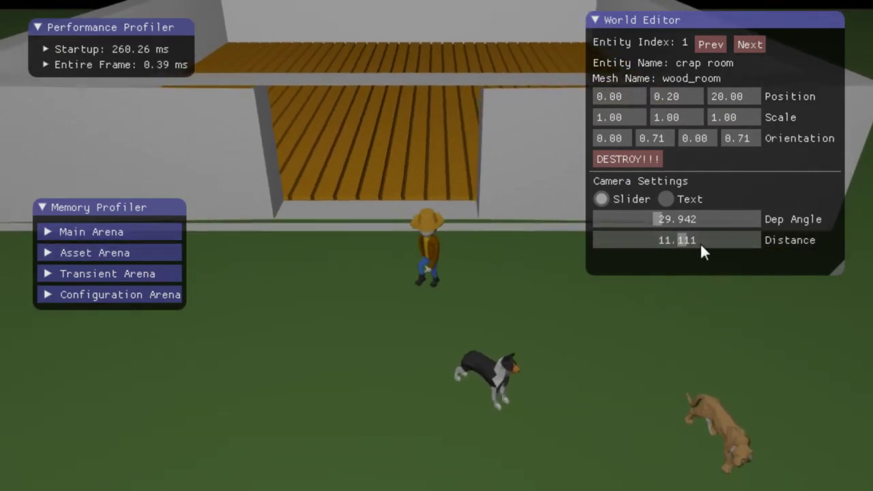
# Destroy the crap room entity and reduce the camera's Distance to 7.778
pyautogui.click(657, 160)
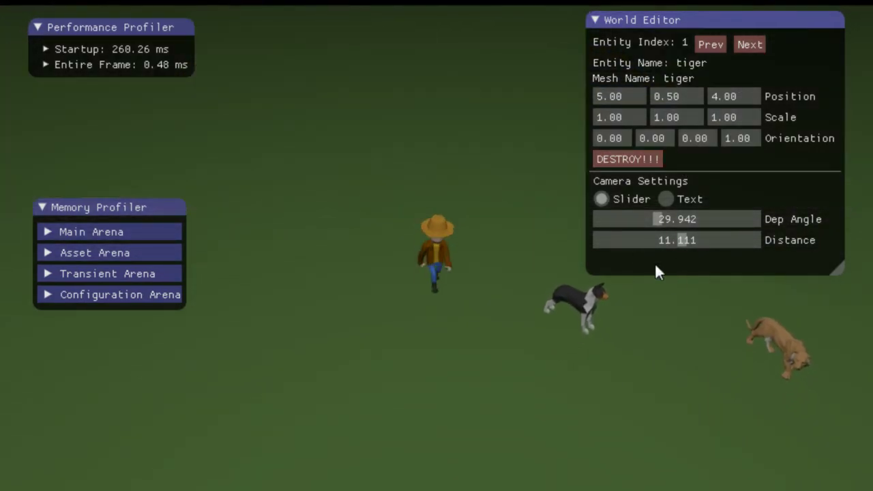
pyautogui.moveTo(676, 240); pyautogui.dragTo(655, 240)
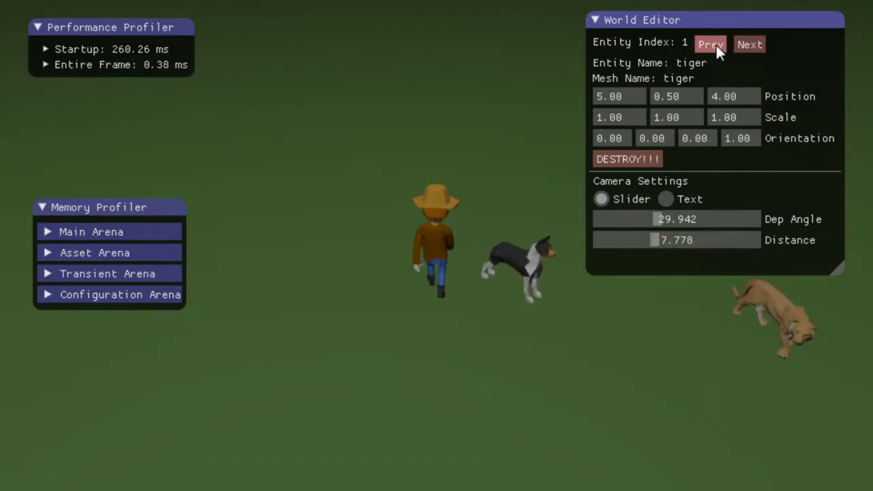
# Step through the remaining entities past the tough dog to select the player entity
pyautogui.click(745, 47)
pyautogui.click(745, 48)
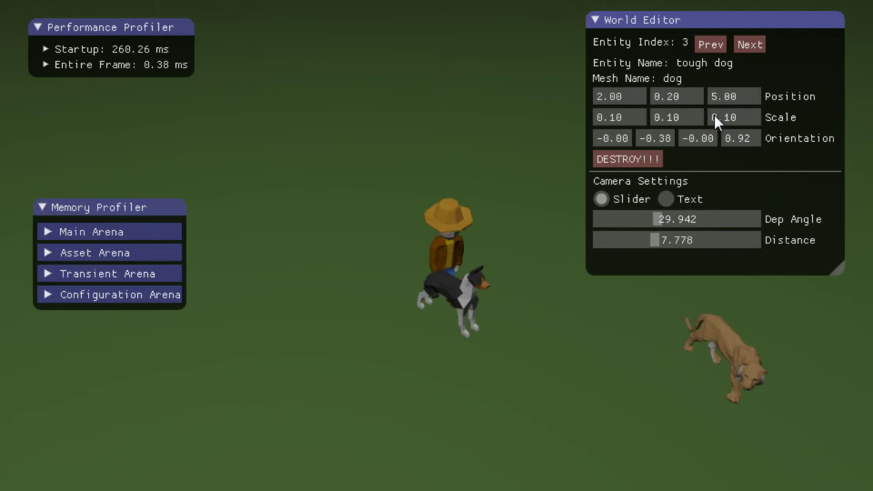
pyautogui.click(750, 44)
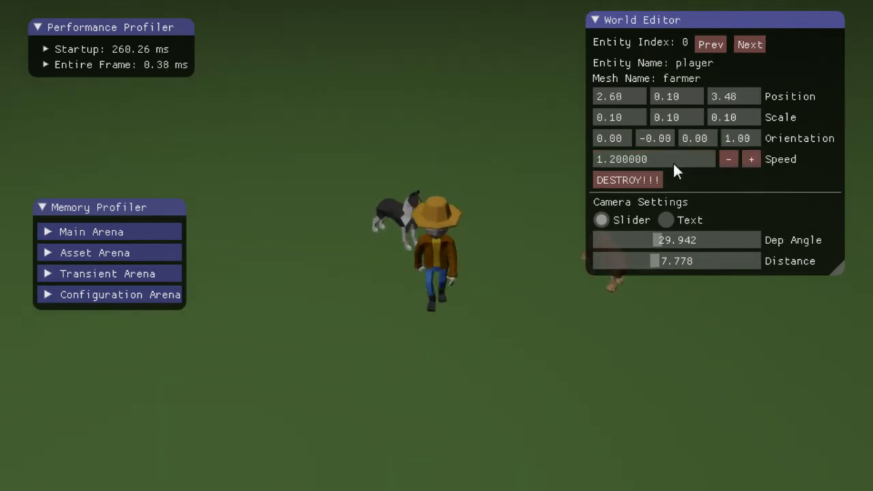
# Walk the character around the dog and tiger while examining the player's live Position and Orientation values
pyautogui.press('w')
pyautogui.press('d')
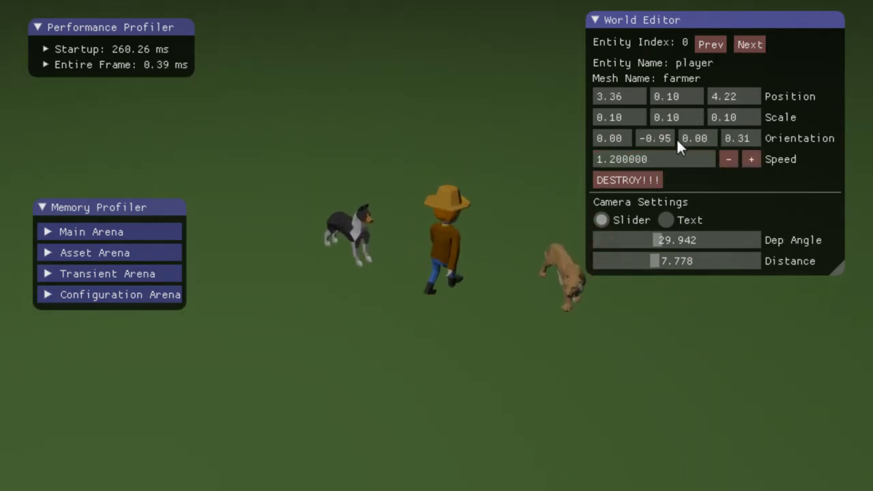
pyautogui.press('d')
pyautogui.press('a')
pyautogui.press('s')
pyautogui.press('w')
pyautogui.press('d')
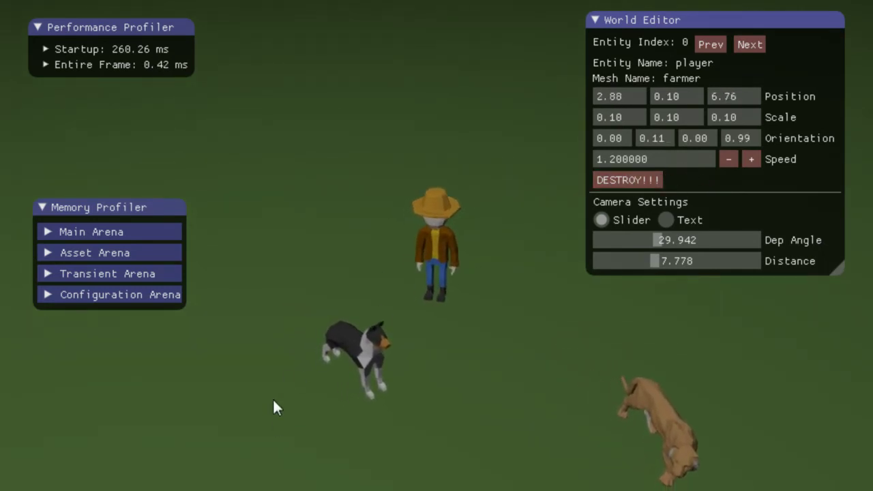
# Raise the player's Speed to 13.2 and lower it to 5.2, testing the character's movement
pyautogui.click(744, 159)
pyautogui.click(743, 159)
pyautogui.click(744, 159)
pyautogui.click(744, 159)
pyautogui.click(744, 159)
pyautogui.click(744, 159)
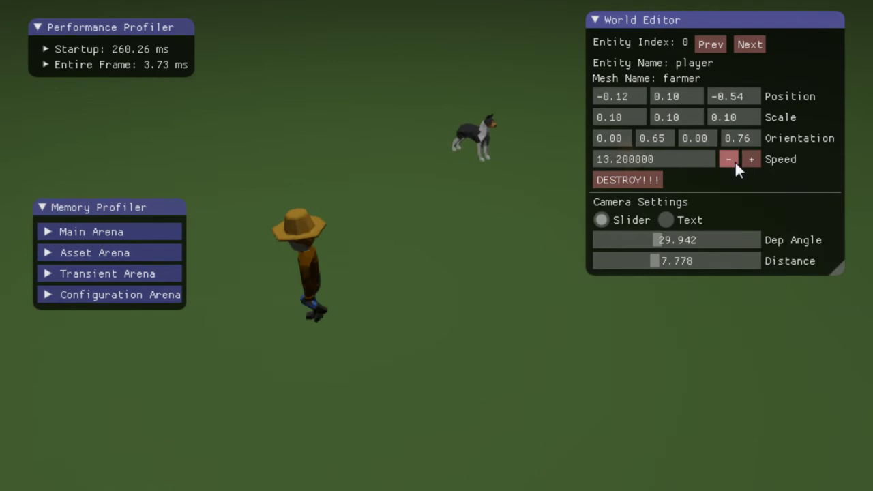
pyautogui.click(730, 159)
pyautogui.click(730, 160)
pyautogui.click(730, 160)
pyautogui.click(730, 159)
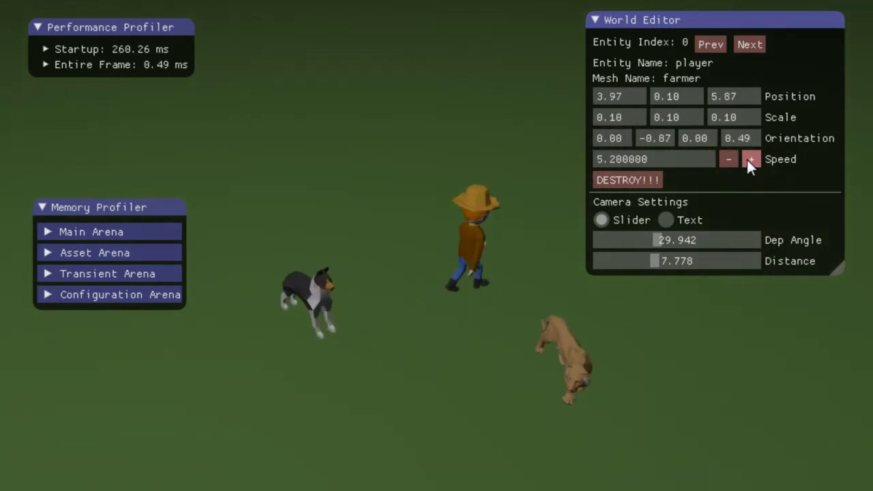
# Raise the player's Speed to 17.2 and lower it to 1.2, walking the character around to test each setting
pyautogui.click(748, 159)
pyautogui.click(749, 159)
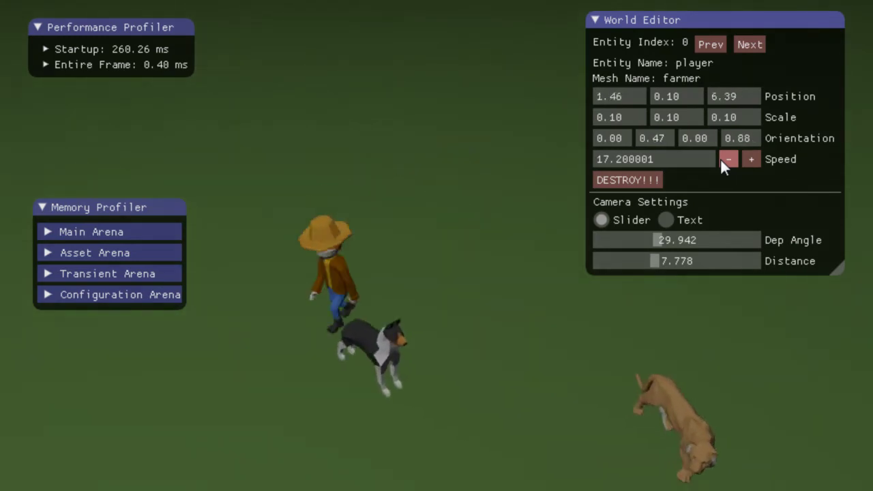
pyautogui.click(721, 161)
pyautogui.click(722, 161)
pyautogui.click(722, 161)
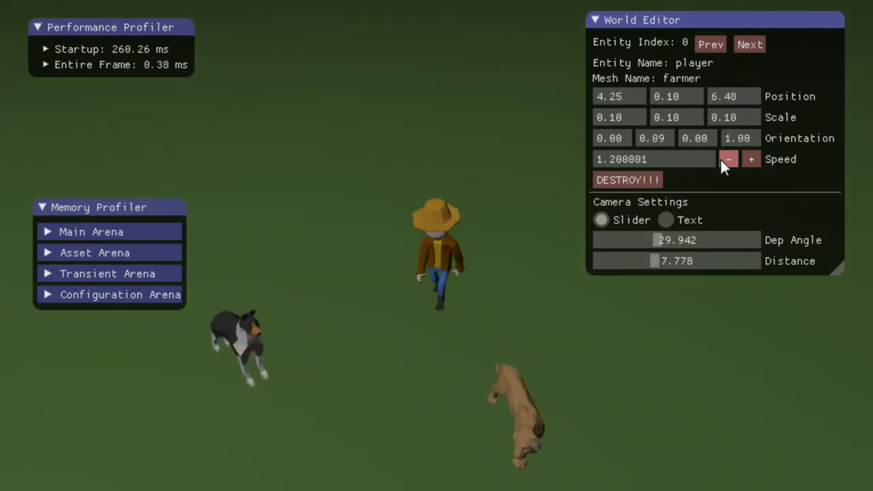
# Destroy the player entity and cycle through the remaining tough dog, tiger and sloppy ground entities
pyautogui.click(616, 181)
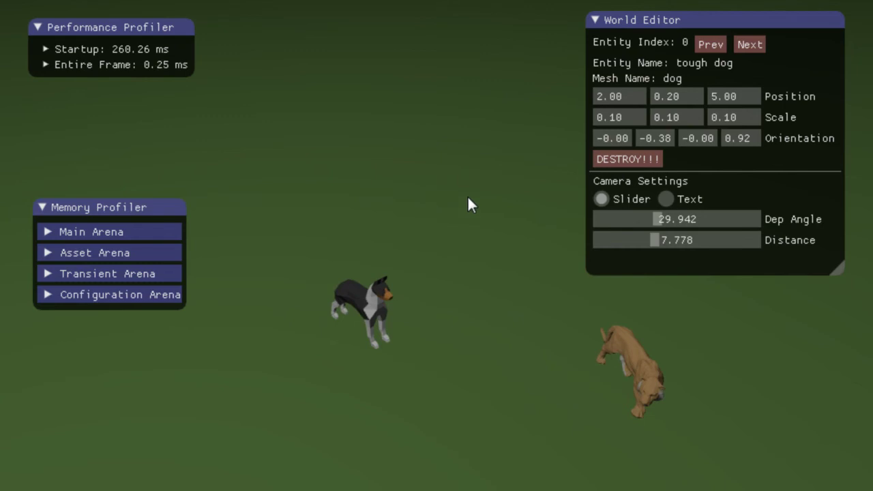
pyautogui.click(743, 44)
pyautogui.click(743, 44)
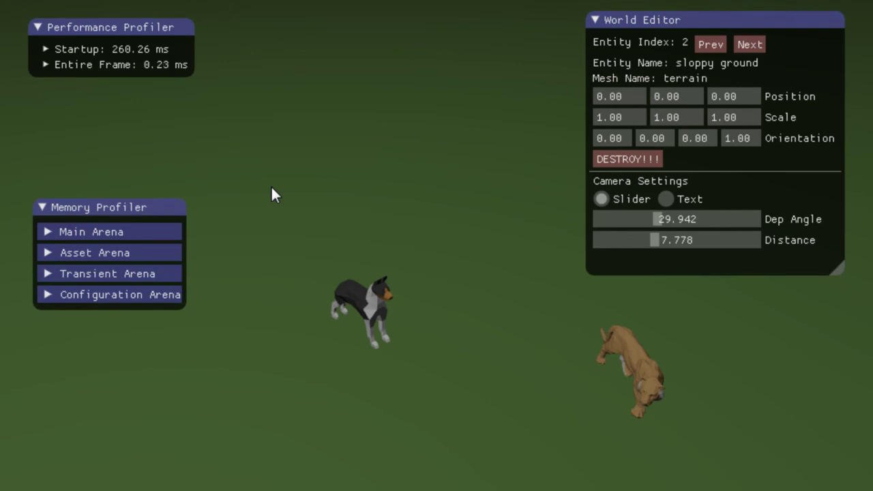
pyautogui.click(751, 45)
pyautogui.click(750, 45)
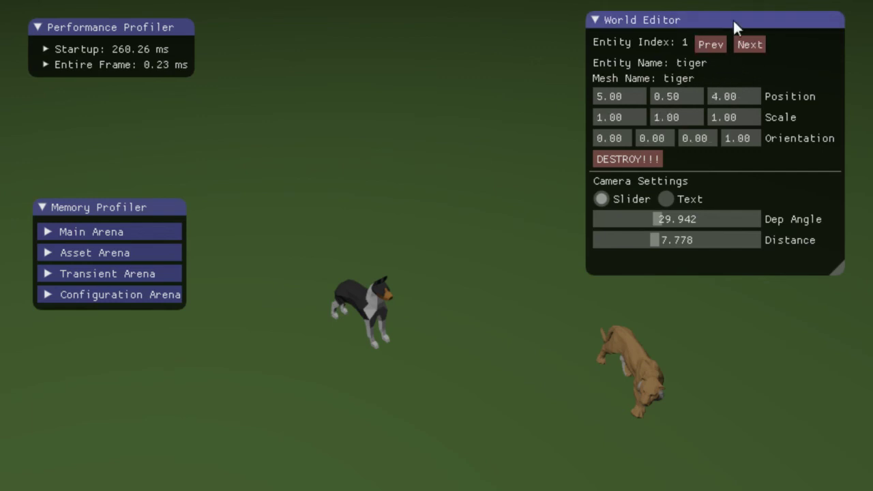
pyautogui.click(748, 45)
pyautogui.click(748, 45)
pyautogui.click(748, 45)
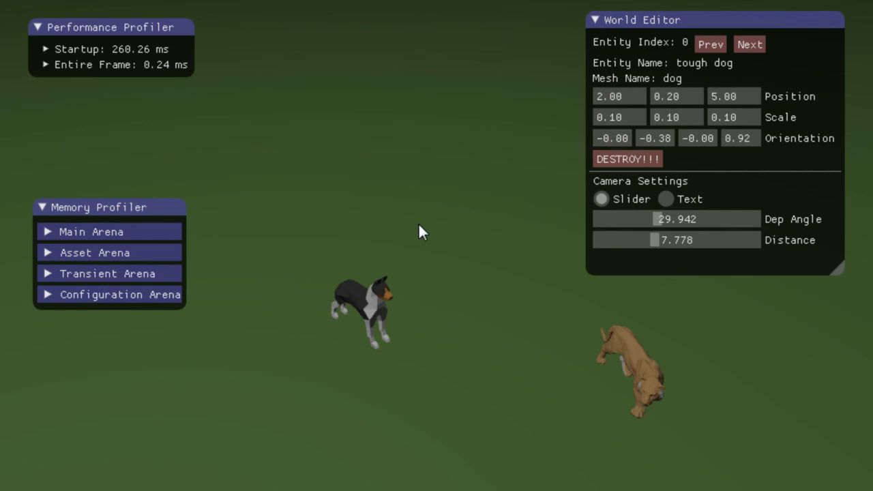
# Fly the free camera around the dog and tiger to view both animals from farther away
pyautogui.moveTo(450, 262)
pyautogui.mouseDown(button='right')
pyautogui.moveTo(614, 263)
pyautogui.moveTo(437, 262)
pyautogui.mouseUp(button='right')
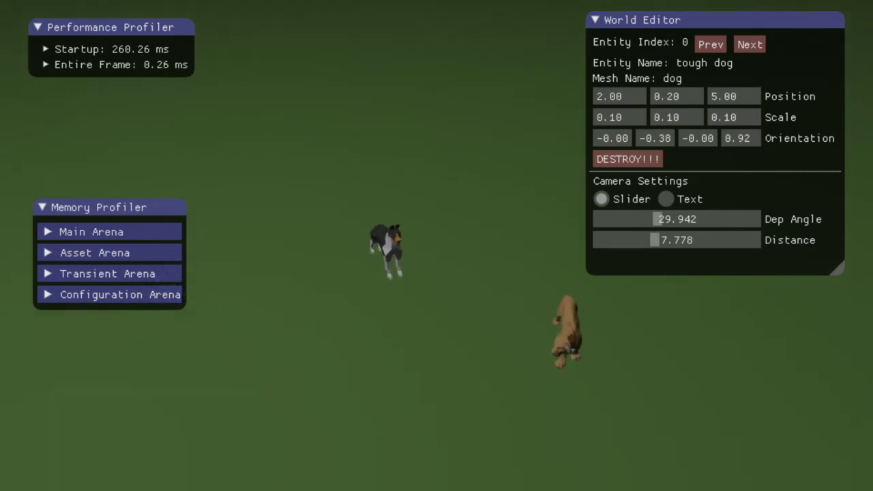
pyautogui.press('a')
pyautogui.press('d')
pyautogui.press('e')
pyautogui.press('a')
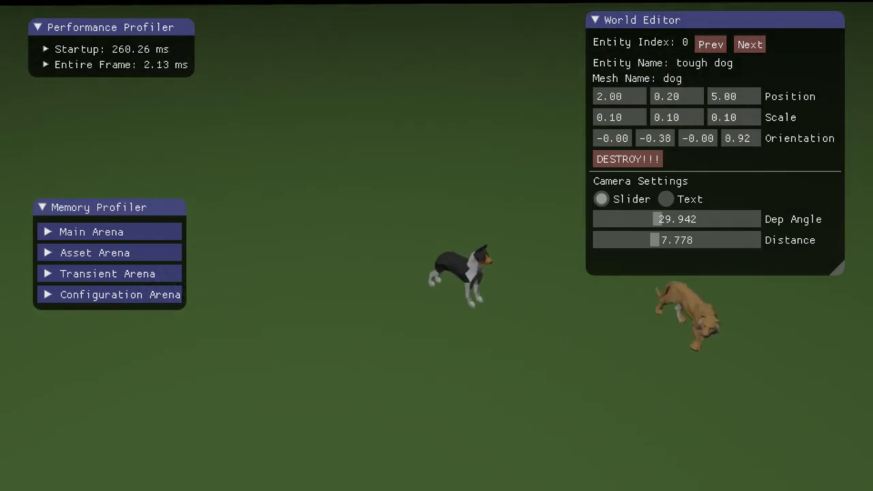
pyautogui.press('s')
pyautogui.press('d')
# Select the sloppy ground entity, try an X Scale of 2 on it and restore the value to 1
pyautogui.click(716, 43)
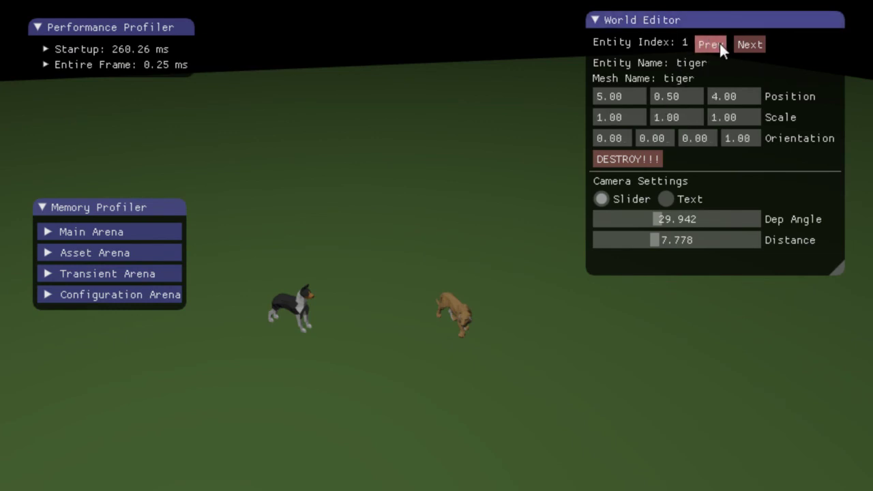
pyautogui.click(755, 43)
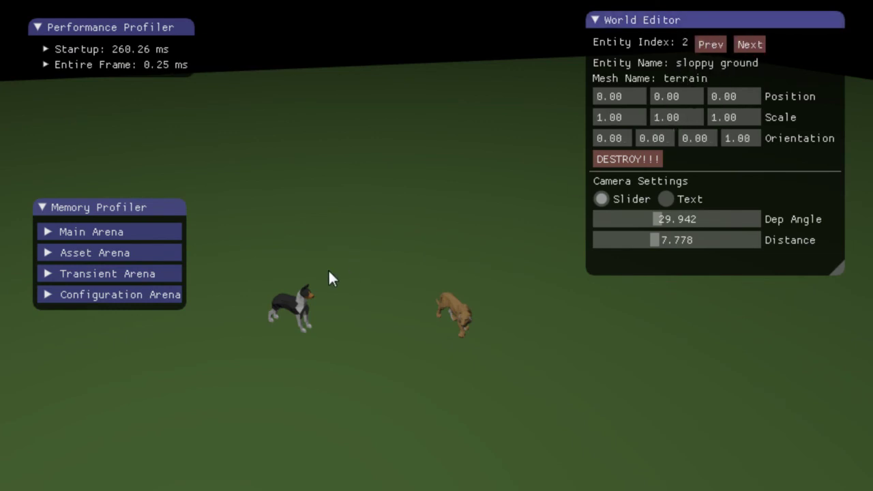
pyautogui.doubleClick(628, 123)
pyautogui.write('2')
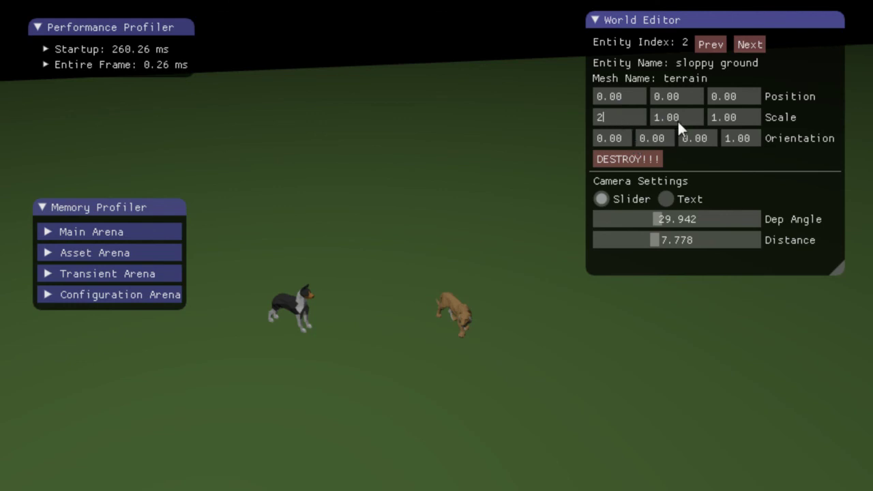
pyautogui.press('BackSpace')
pyautogui.write('0')
pyautogui.press('BackSpace')
pyautogui.write('1')
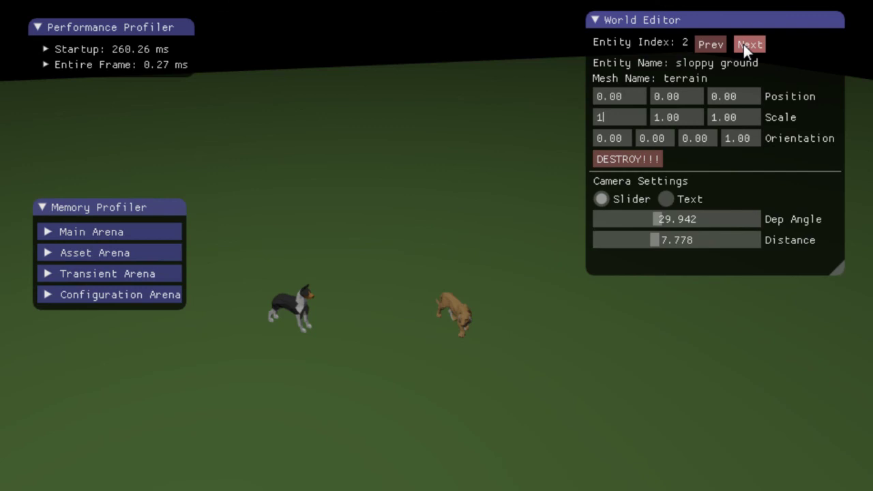
# Select the tough dog entity and set its X, Y and Z Scale to 2
pyautogui.click(745, 45)
pyautogui.click(615, 122)
pyautogui.write('2')
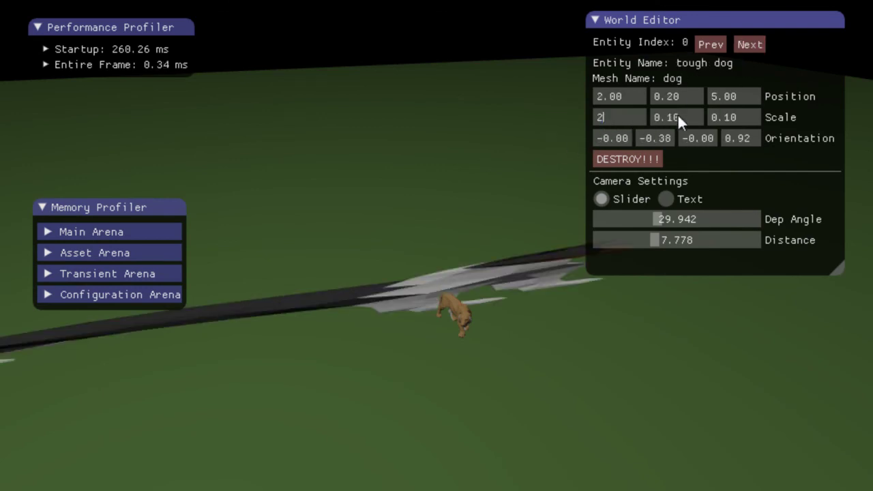
pyautogui.click(679, 116)
pyautogui.write('3')
pyautogui.press('BackSpace')
pyautogui.write('2')
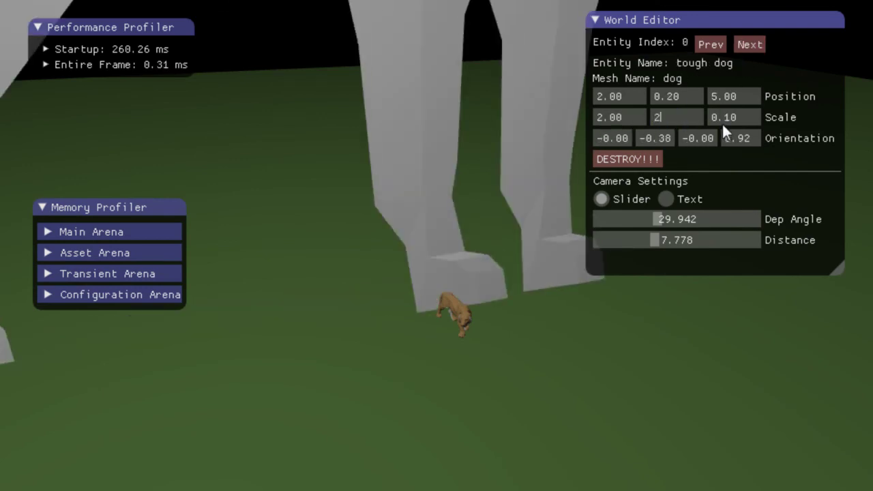
pyautogui.click(722, 122)
pyautogui.write('2')
# Fly the free camera back and sideways to inspect the enlarged dog
pyautogui.click(553, 178)
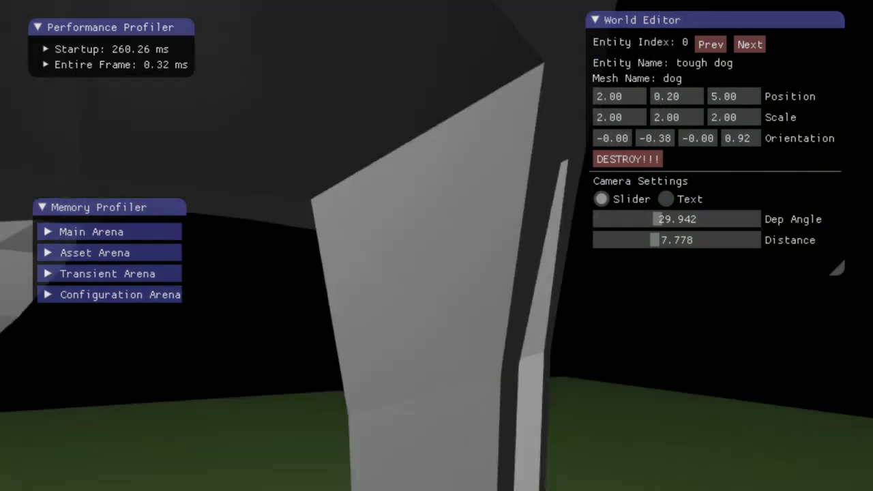
pyautogui.press('s')
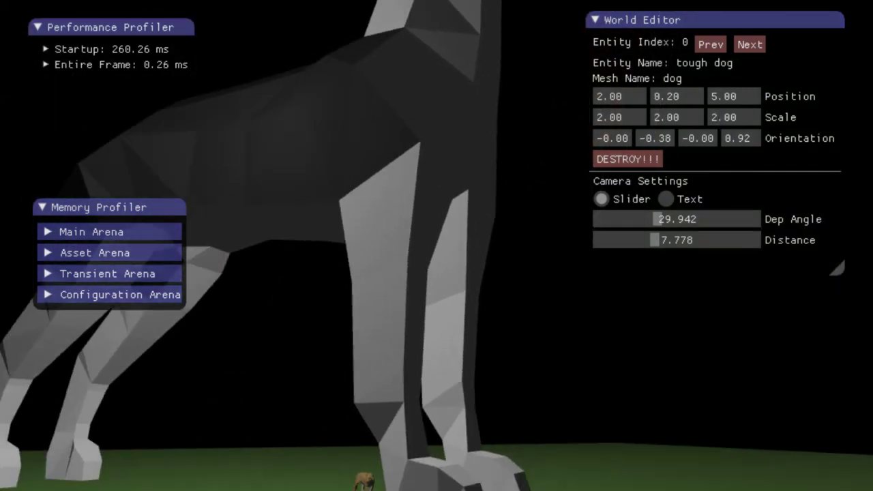
pyautogui.press('a')
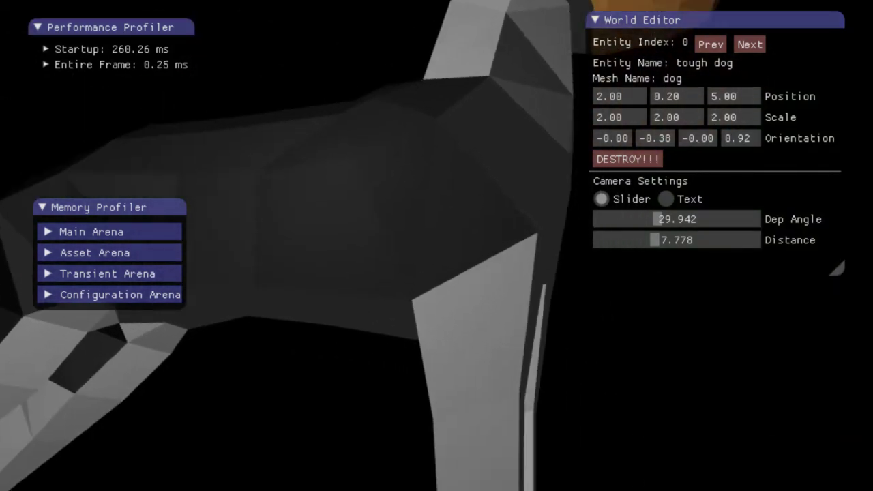